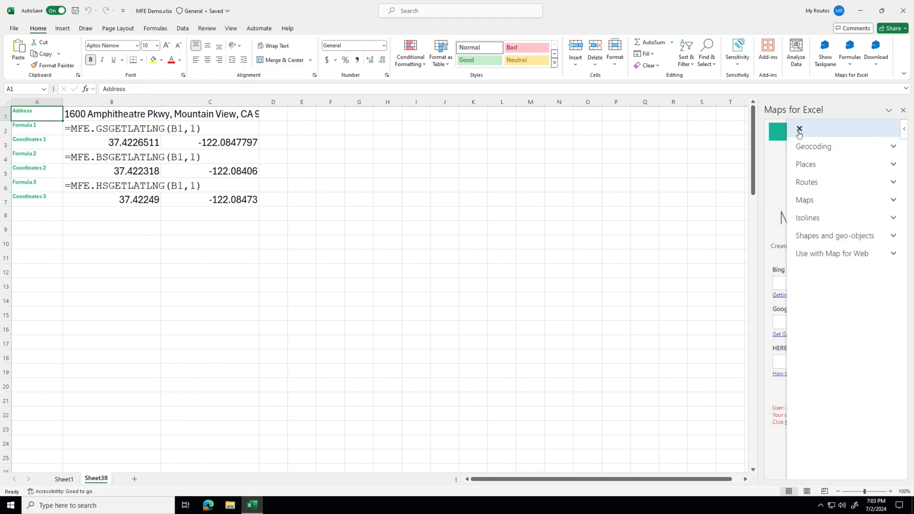
# Generate the Get address example sheet and the Reverse geocode example sheet from the Geocoding ideas.
pyautogui.click(809, 146)
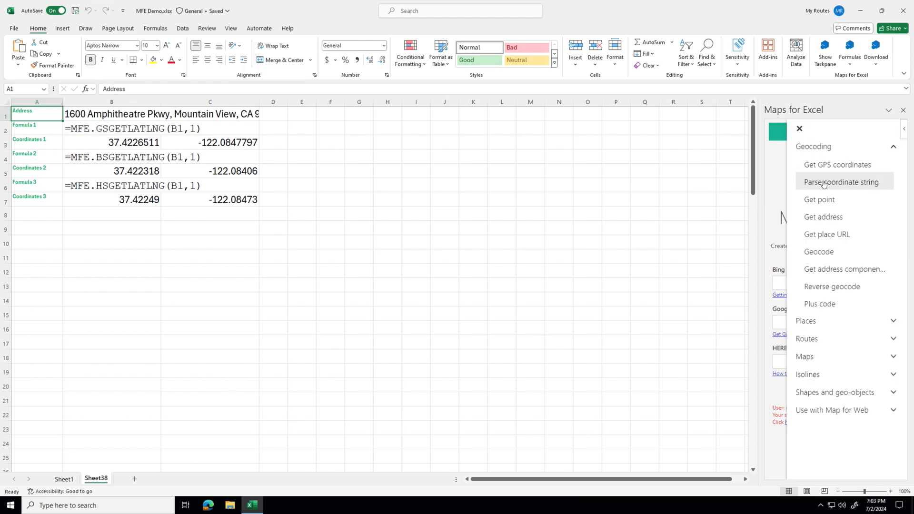
pyautogui.click(829, 218)
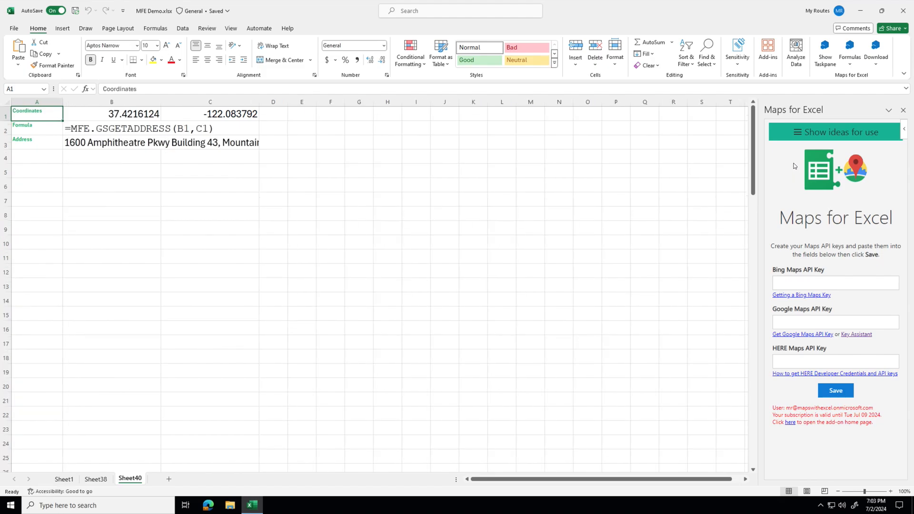
pyautogui.click(797, 133)
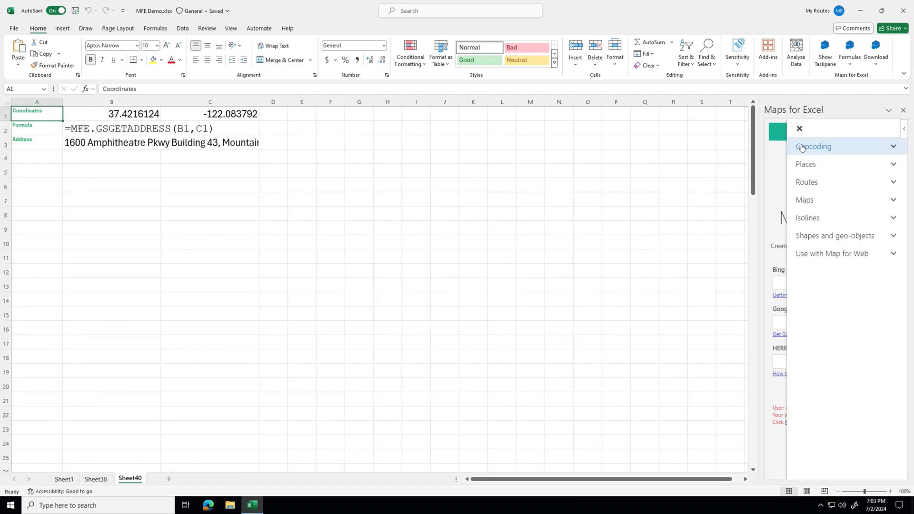
pyautogui.click(809, 147)
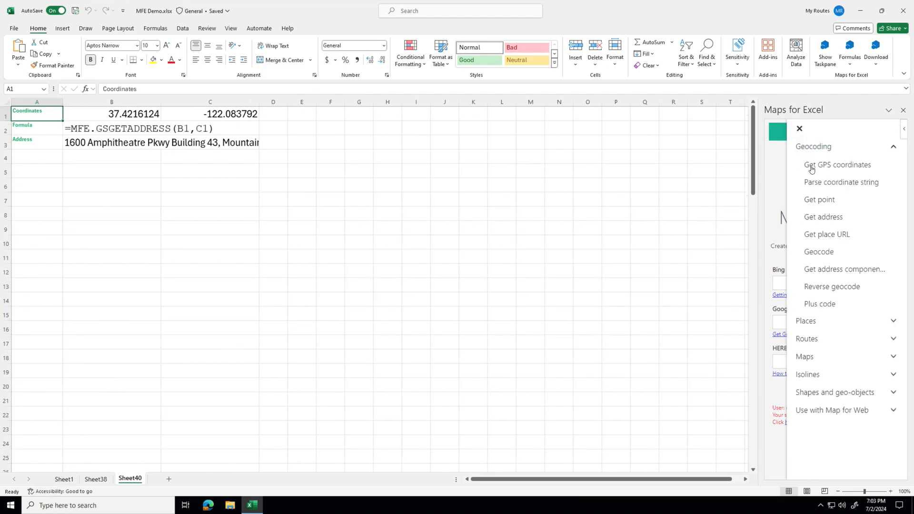
pyautogui.click(827, 287)
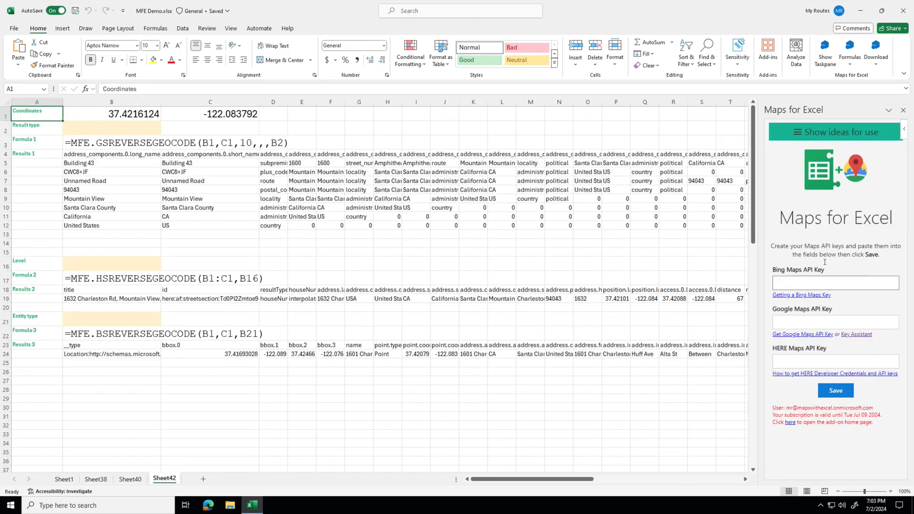
# Generate the Find place from text and Find nearby places example sheets from the Places ideas.
pyautogui.click(797, 133)
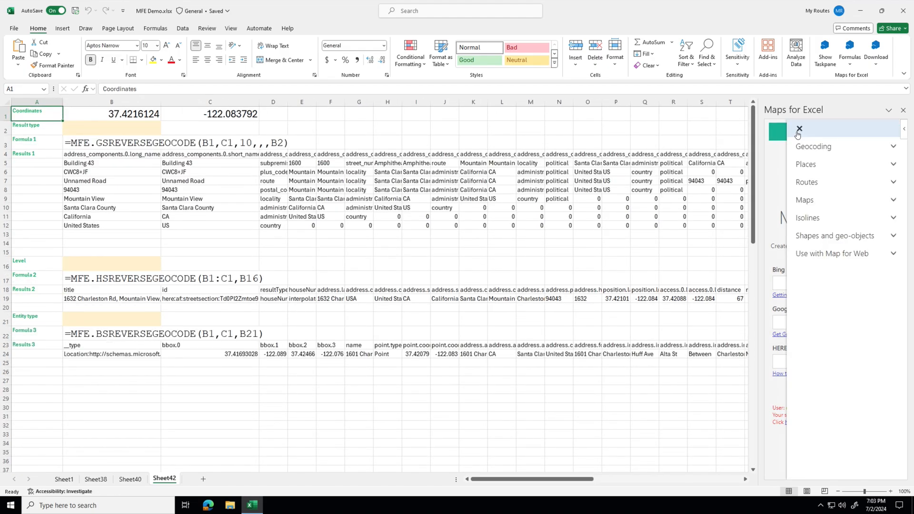
pyautogui.click(805, 165)
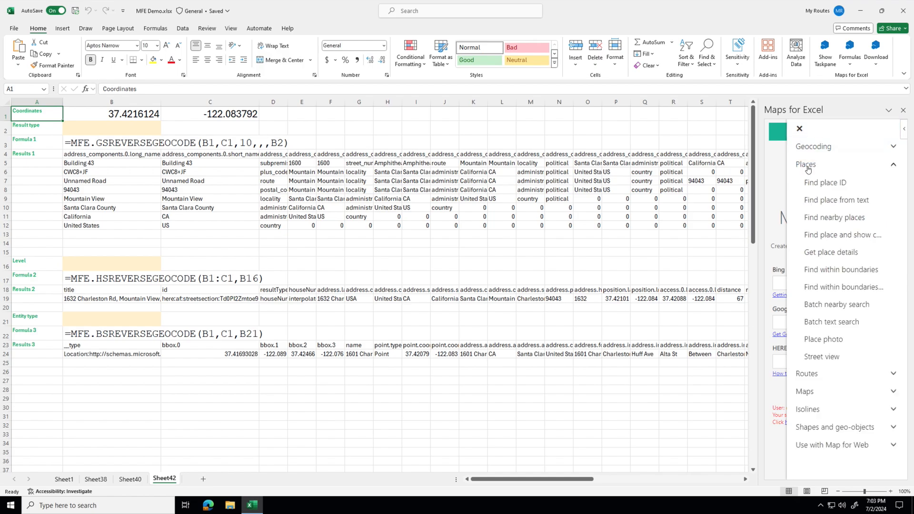
pyautogui.click(818, 201)
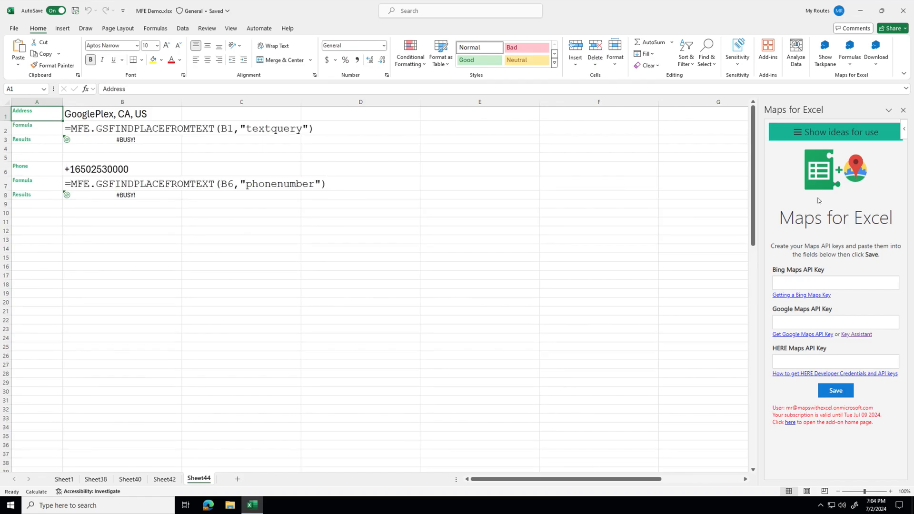
pyautogui.click(795, 136)
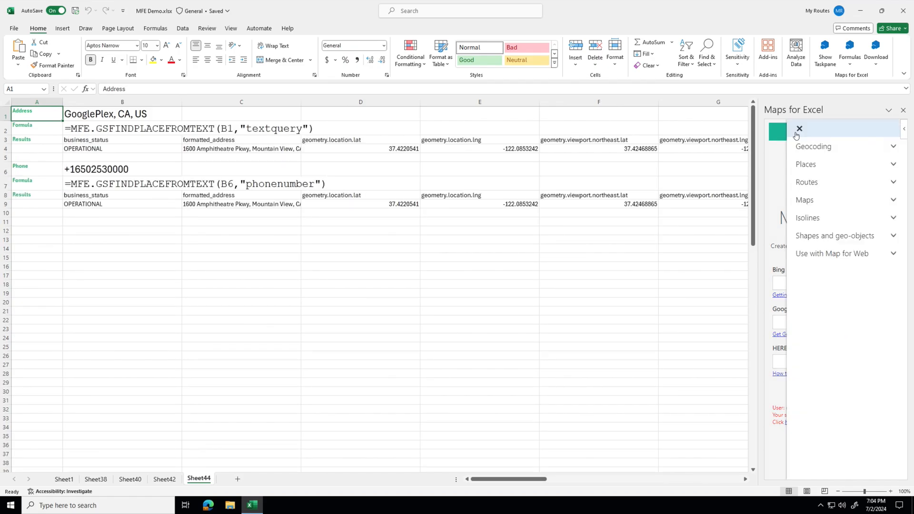
pyautogui.click(807, 165)
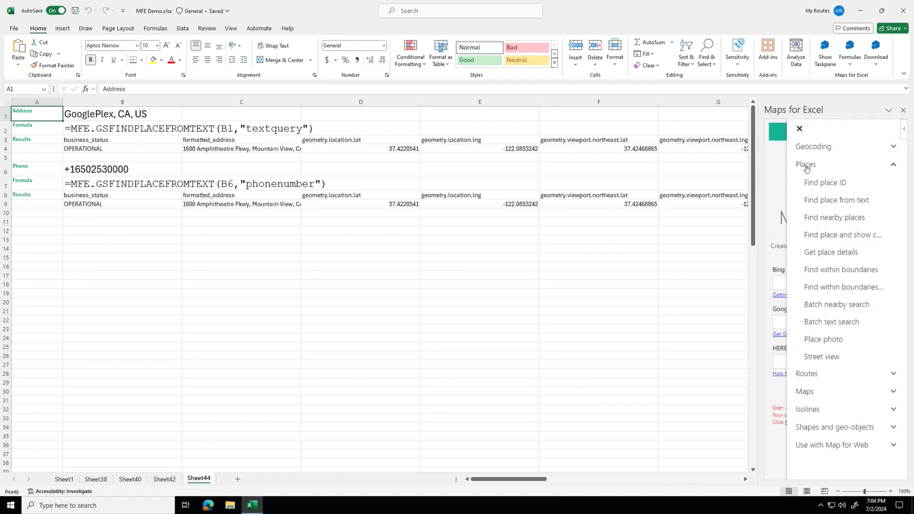
pyautogui.click(823, 217)
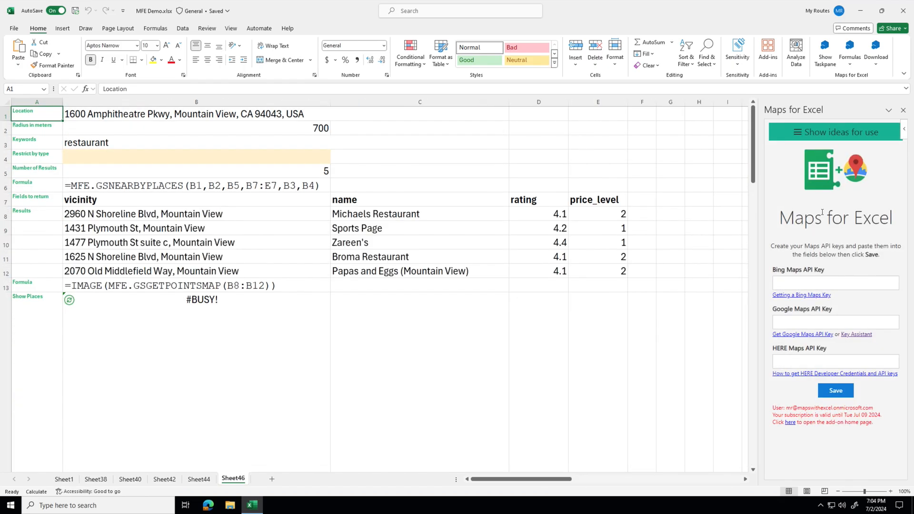
# Generate the Get place details example and run the second Find within boundaries example from the Places ideas.
pyautogui.click(798, 135)
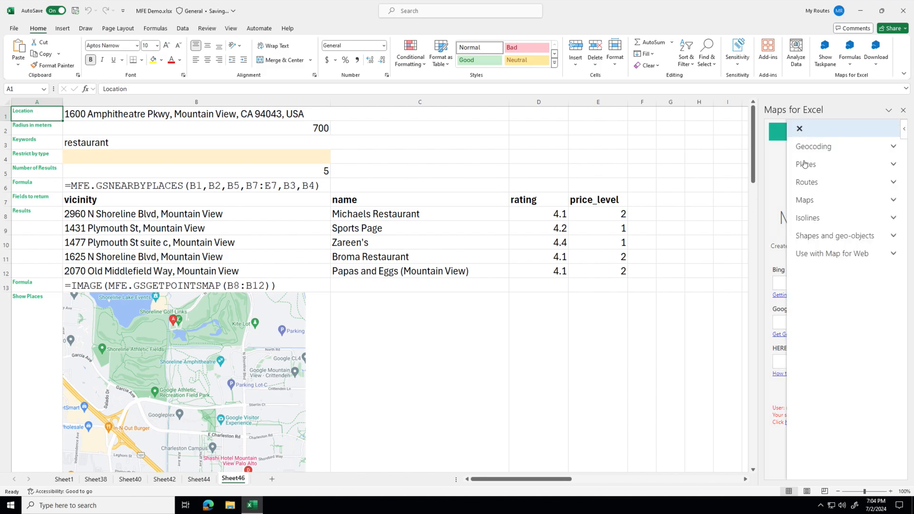
pyautogui.click(804, 164)
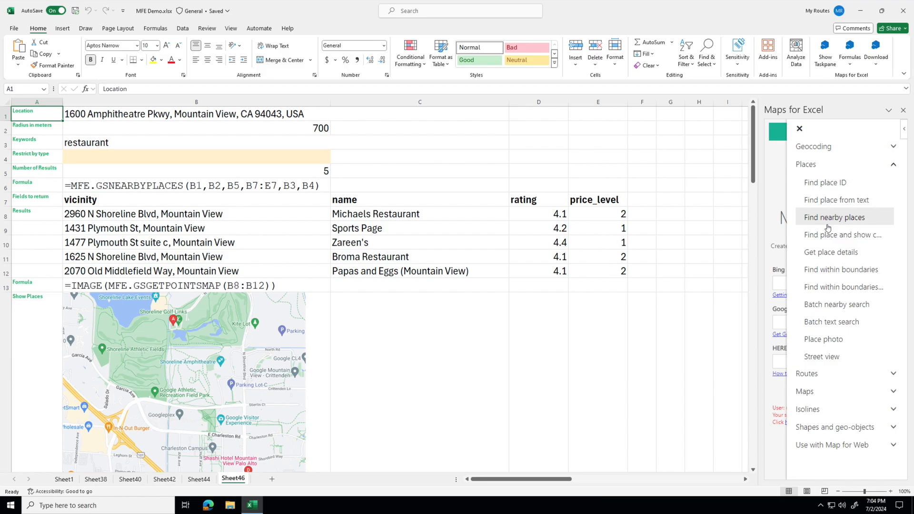
pyautogui.click(830, 251)
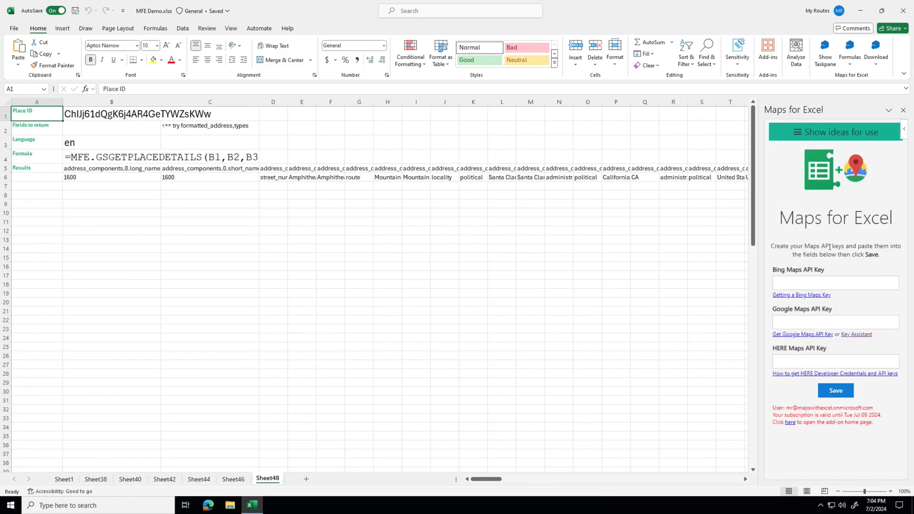
pyautogui.click(797, 134)
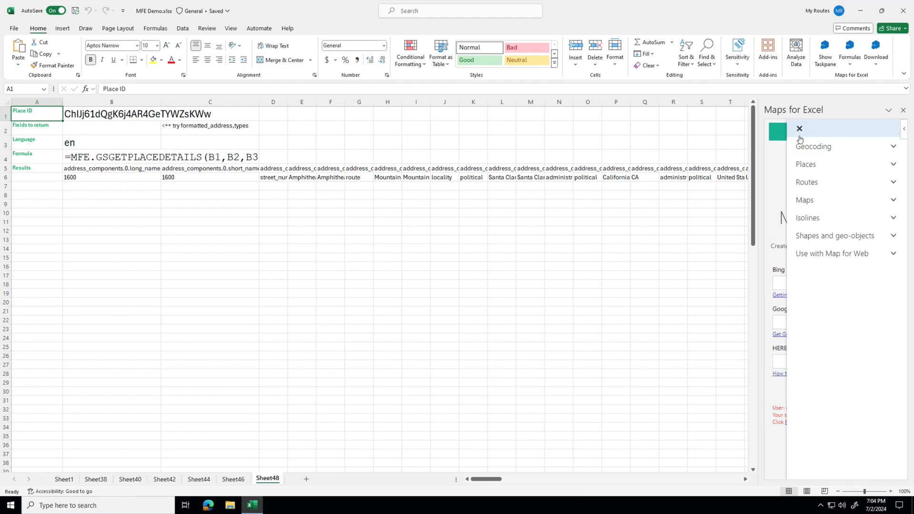
pyautogui.click(805, 164)
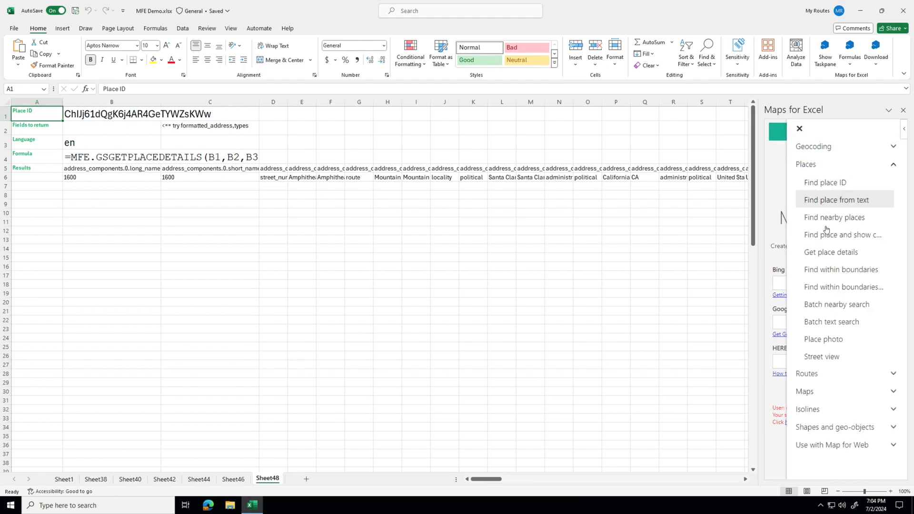
pyautogui.click(830, 286)
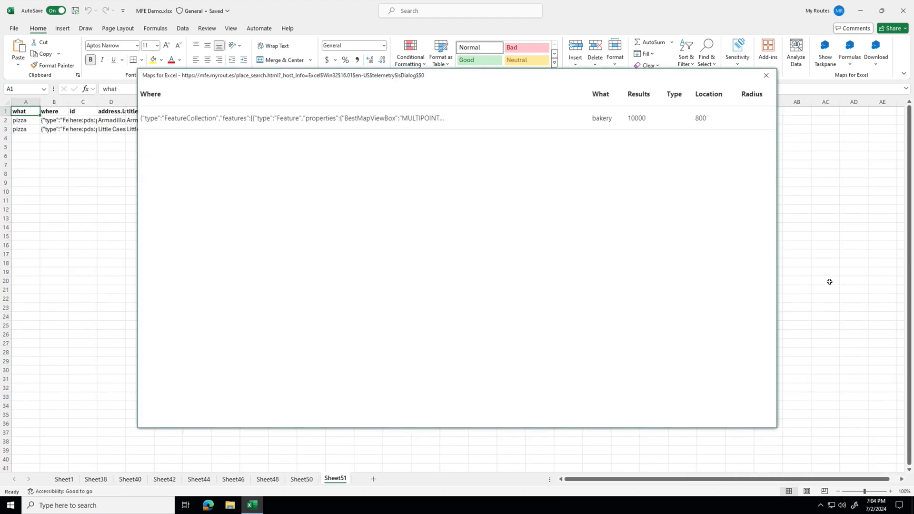
# Reopen the Maps for Excel task pane and generate the Place photo example sheet from the Places ideas.
pyautogui.click(825, 59)
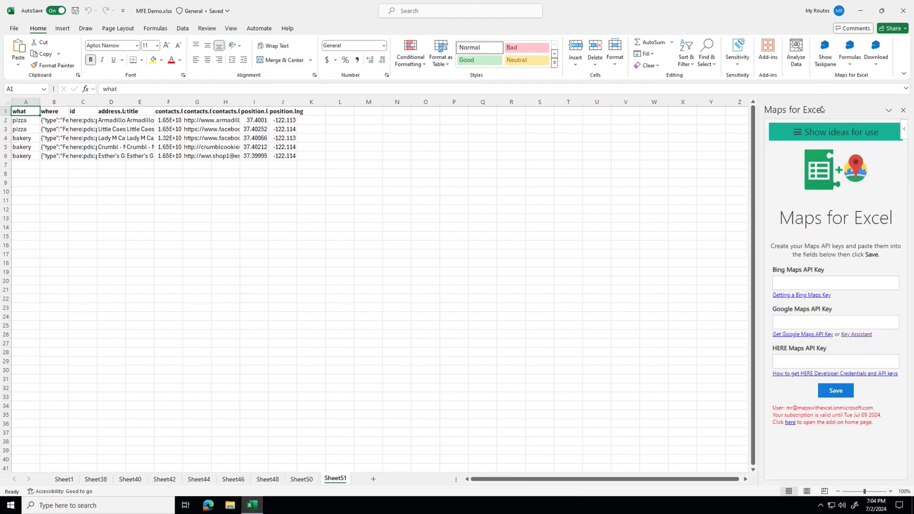
pyautogui.click(798, 137)
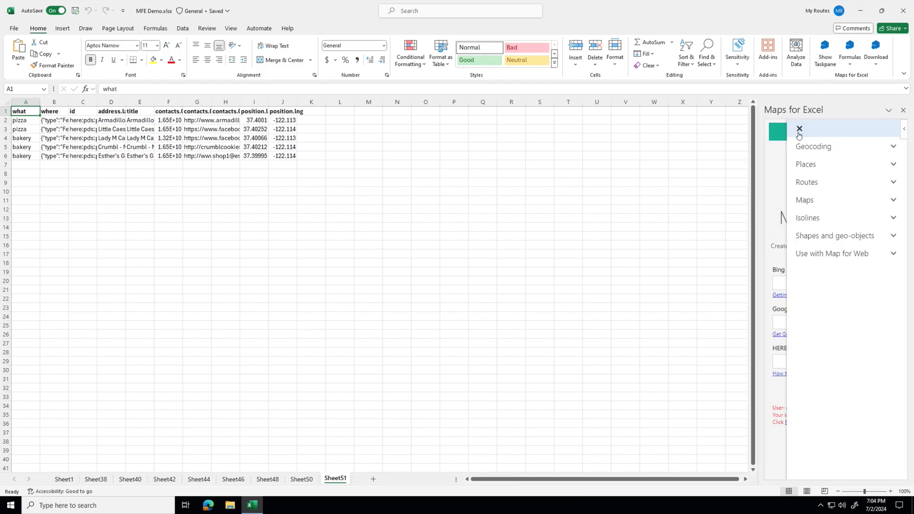
pyautogui.click(808, 165)
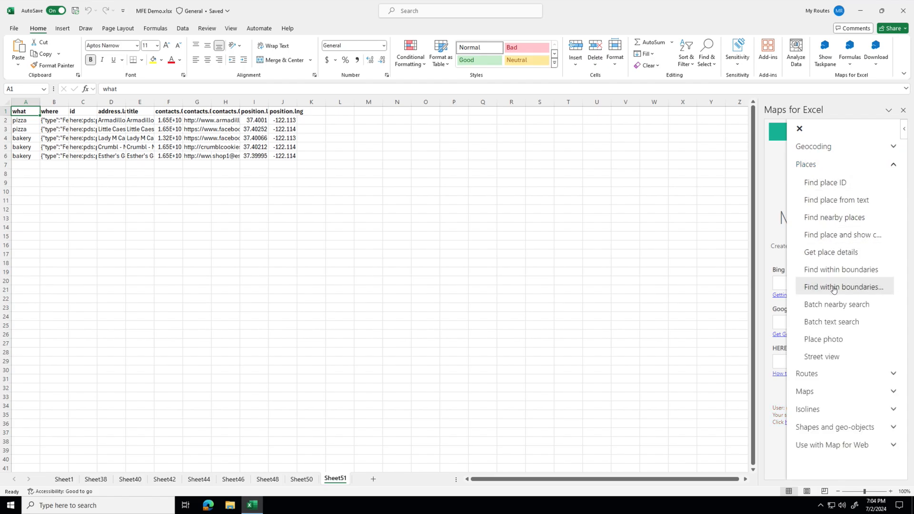
pyautogui.click(829, 339)
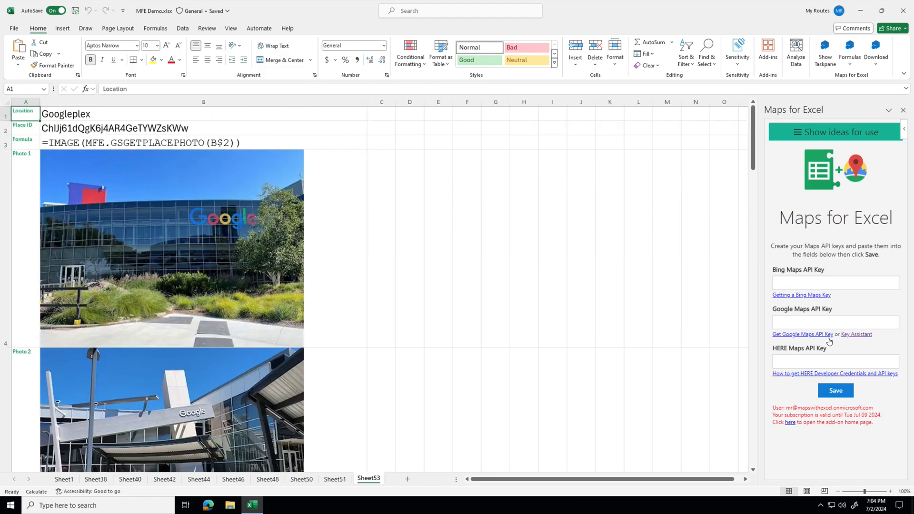
# Generate the Get route data example sheet from the Routes ideas and review its map, distance, time, cost and URL formulas.
pyautogui.click(800, 133)
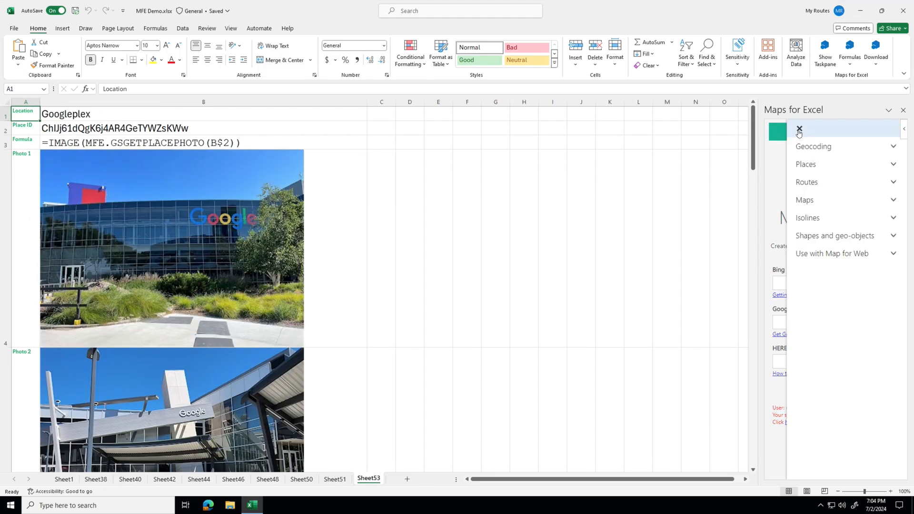
pyautogui.click(815, 185)
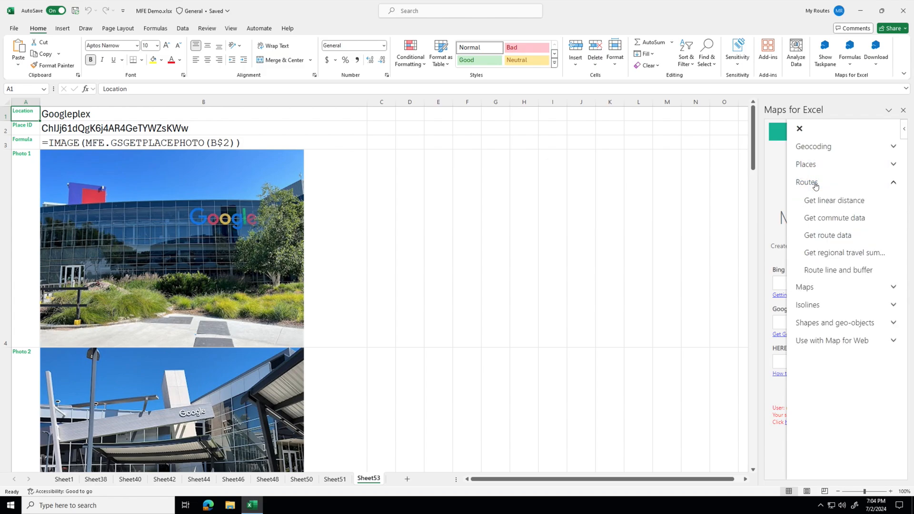
pyautogui.click(826, 236)
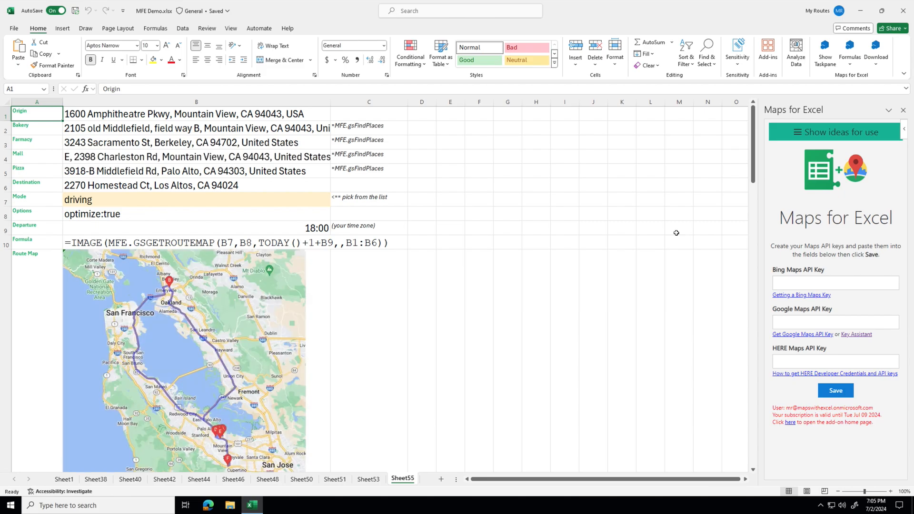
pyautogui.scroll(-3, 676, 233)
pyautogui.scroll(-2, 676, 233)
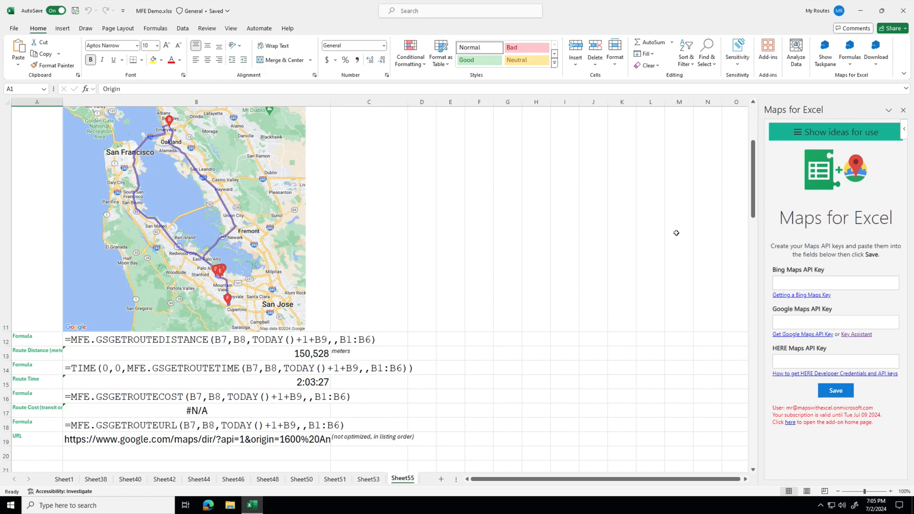
pyautogui.scroll(4, 676, 233)
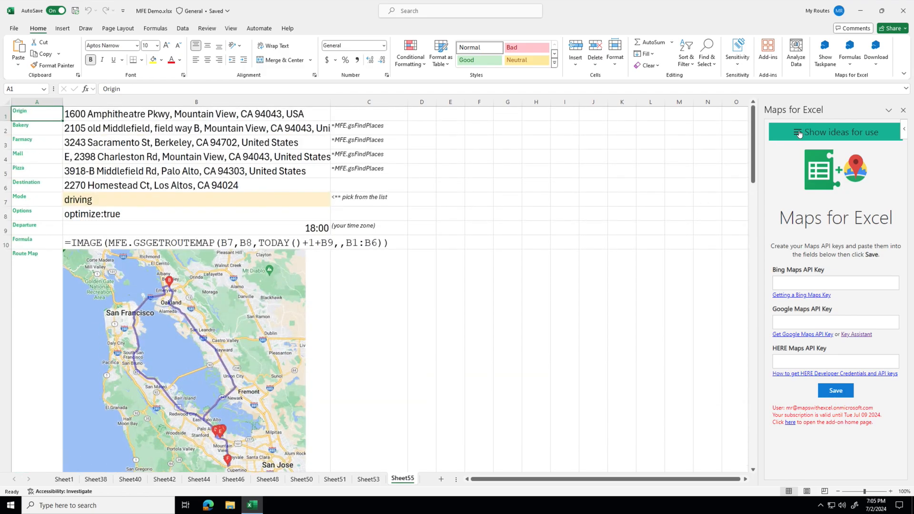
# Generate the regional travel summary example sheet from the Routes ideas and review its per-state breakdown.
pyautogui.click(799, 134)
pyautogui.click(807, 182)
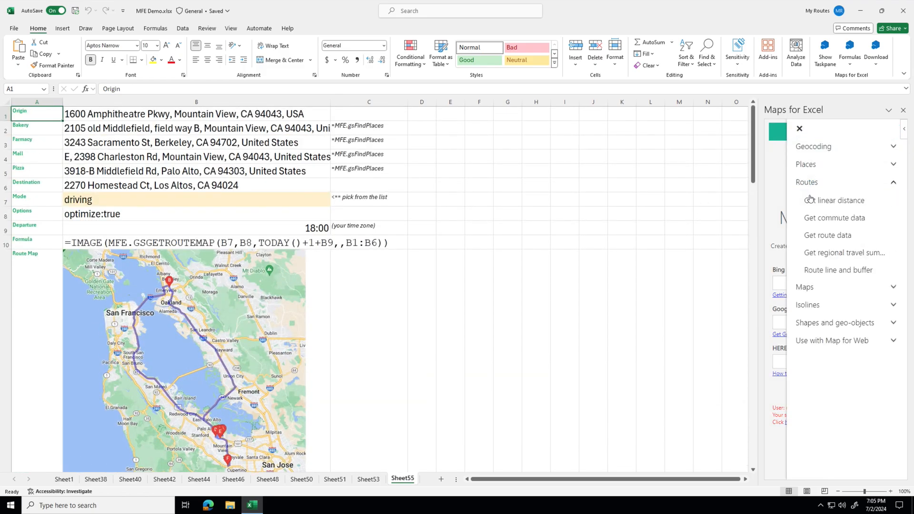
pyautogui.click(828, 252)
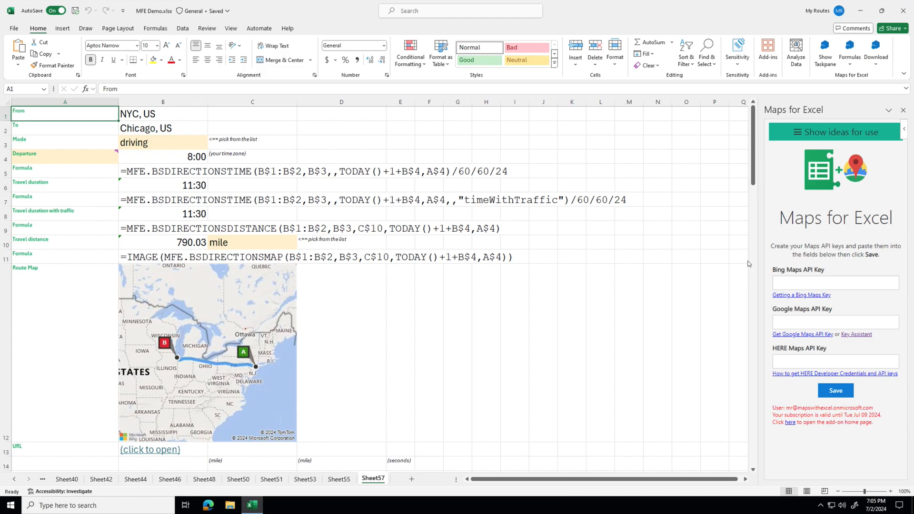
pyautogui.scroll(-4, 662, 289)
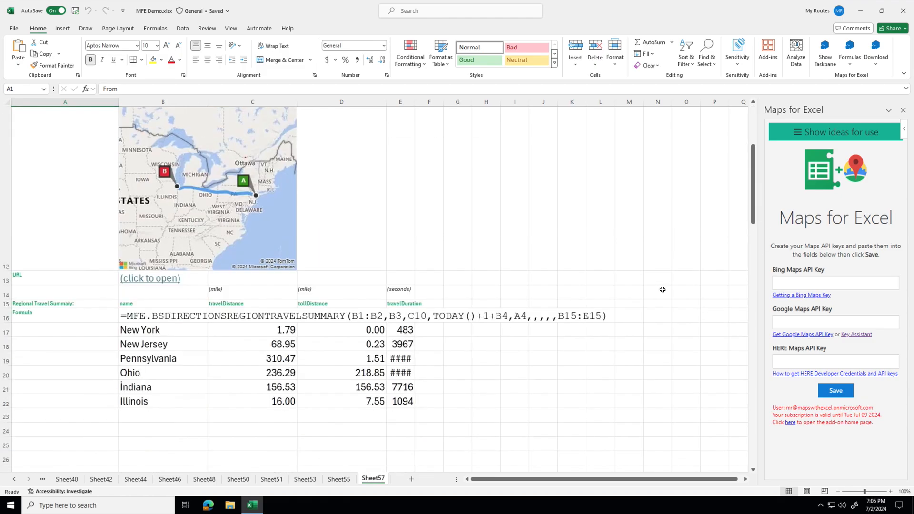
pyautogui.scroll(4, 662, 290)
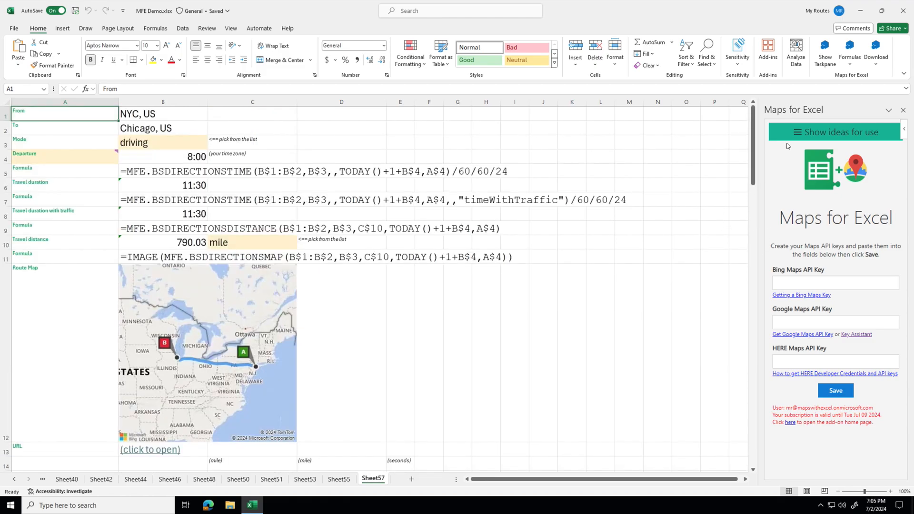
# Generate the Route line and buffer example sheet from the Routes ideas.
pyautogui.click(796, 134)
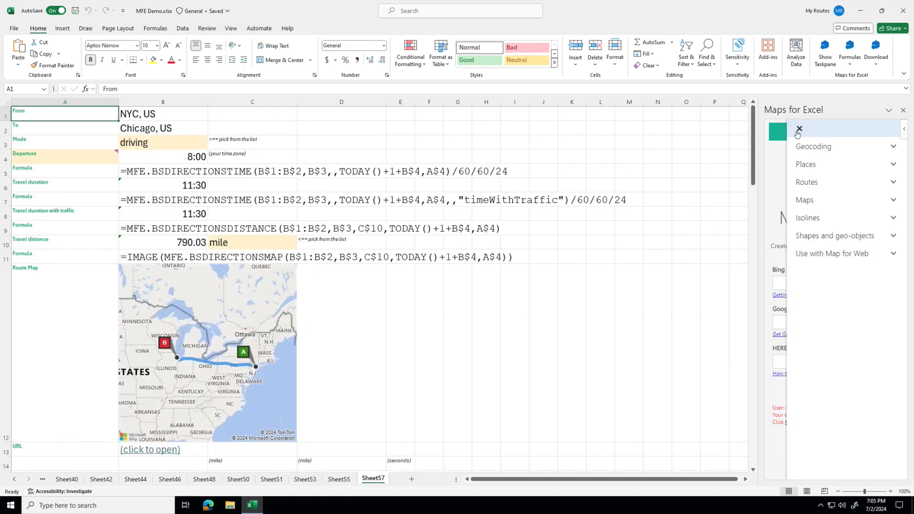
pyautogui.click(810, 182)
pyautogui.click(823, 267)
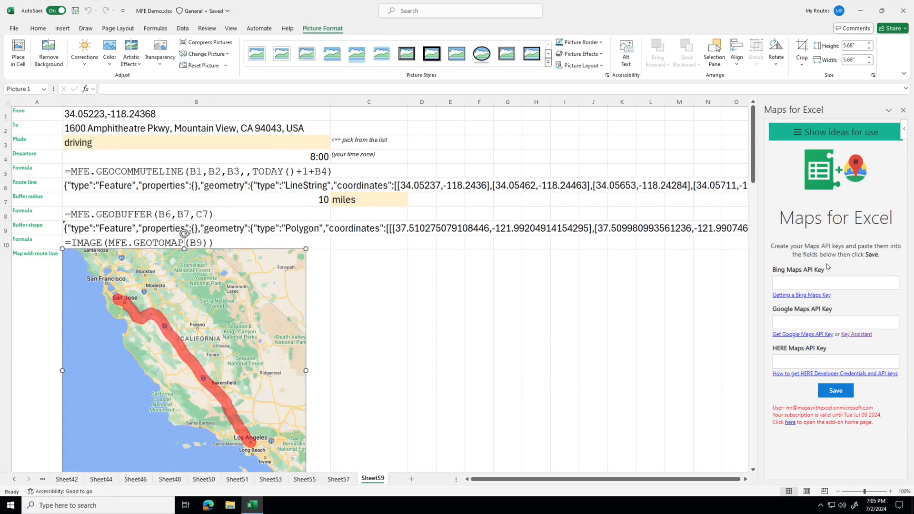
# Generate the heatmap example sheet from the Maps ideas.
pyautogui.click(798, 135)
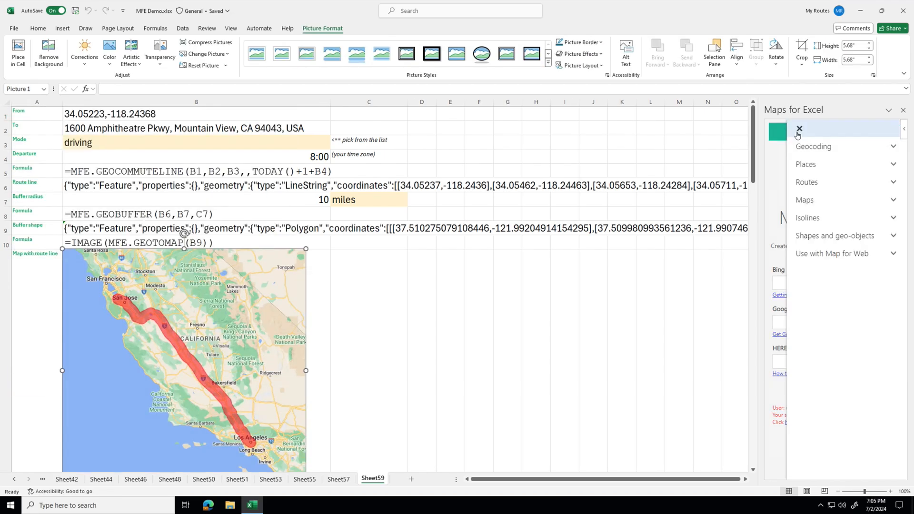
pyautogui.click(822, 205)
pyautogui.click(820, 215)
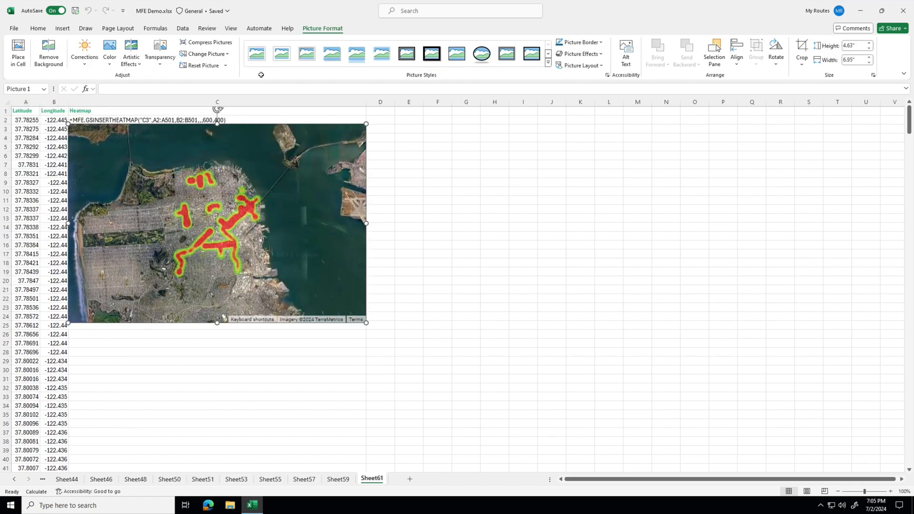
# Generate the How far can I go example sheet from the Isolines ideas.
pyautogui.click(38, 28)
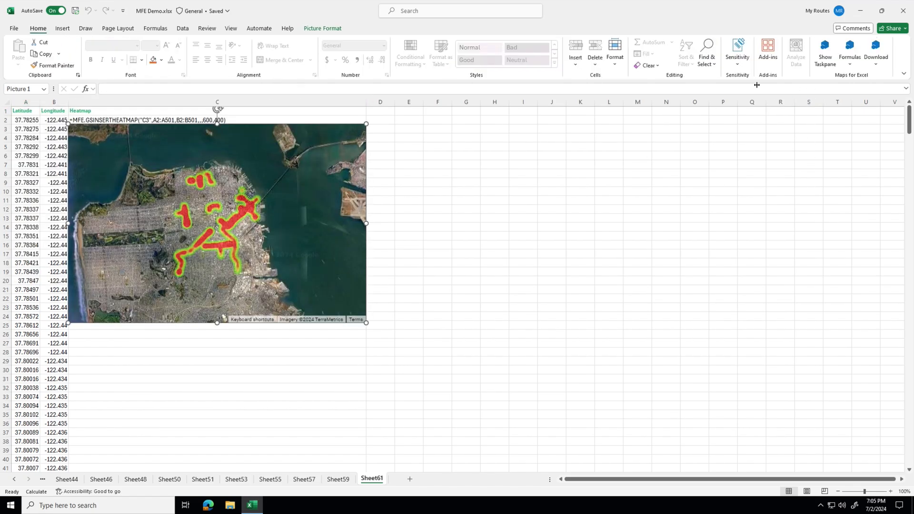
pyautogui.click(817, 62)
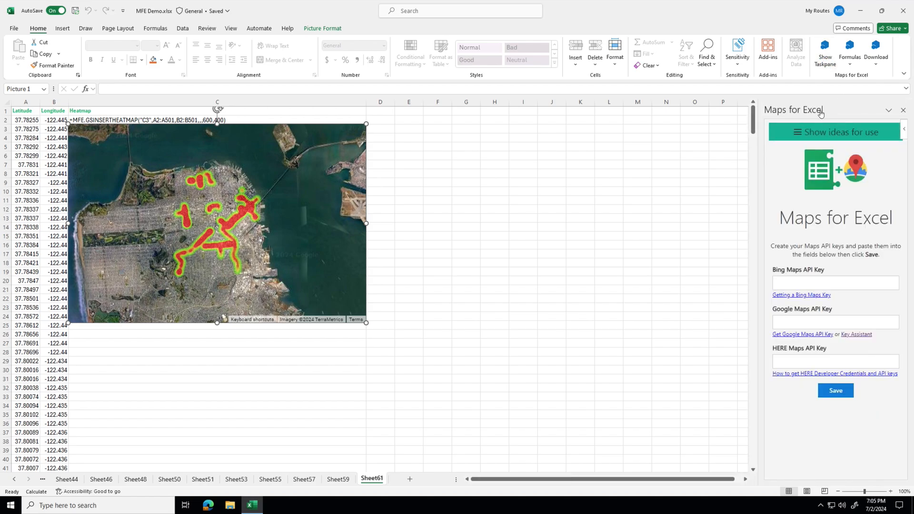
pyautogui.click(800, 136)
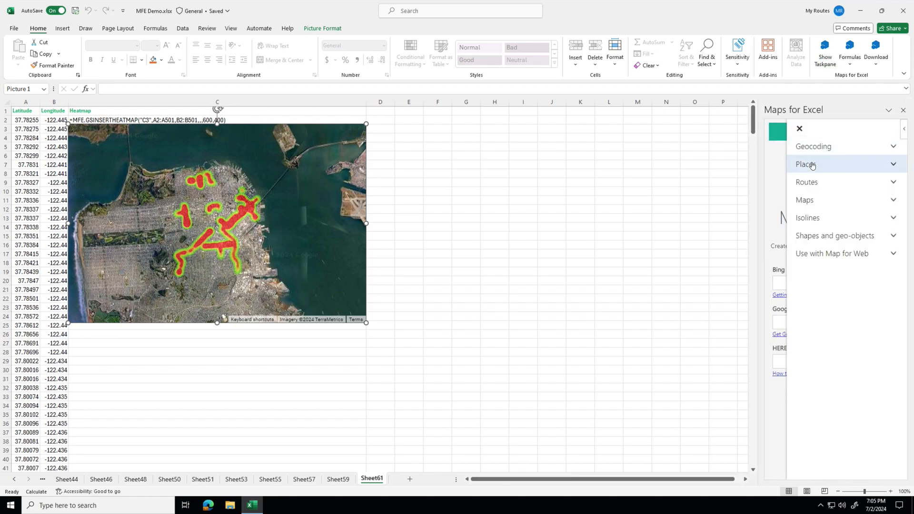
pyautogui.click(810, 218)
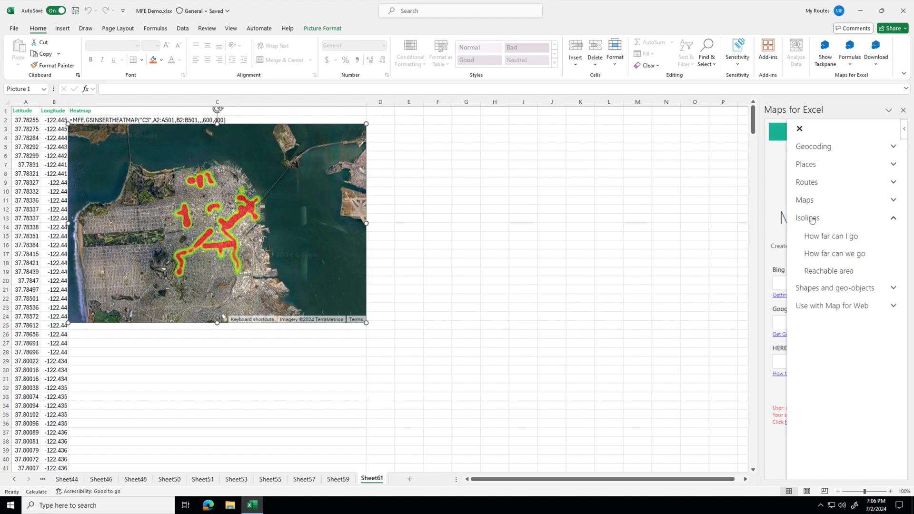
pyautogui.click(816, 235)
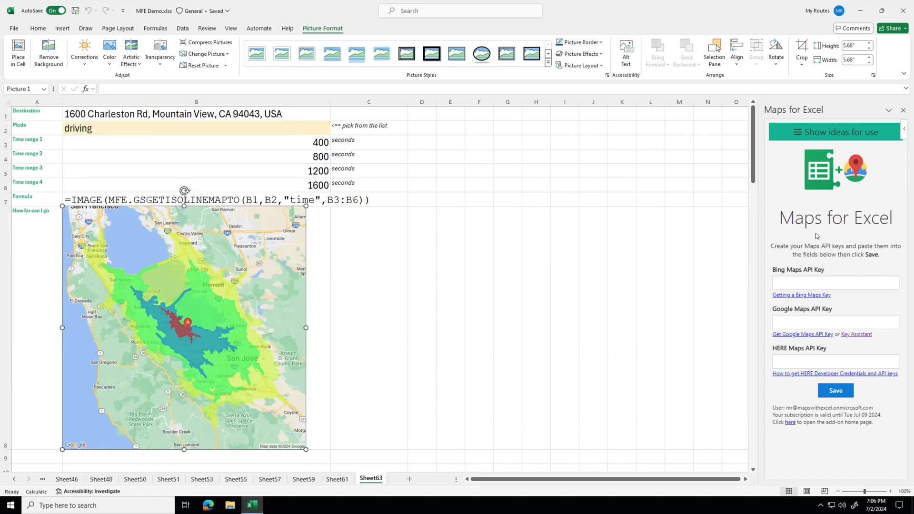
# Generate the Geo objects example sheet from the Shapes and geo-objects ideas.
pyautogui.click(799, 133)
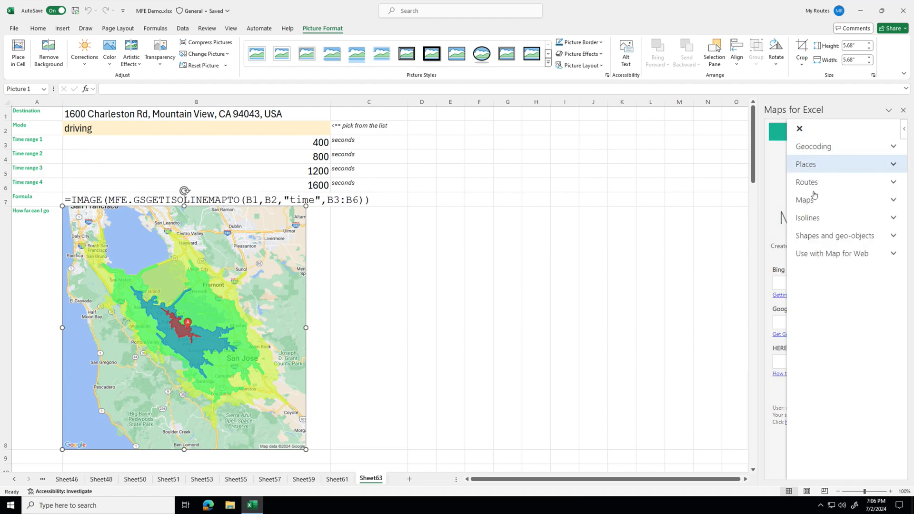
pyautogui.click(818, 235)
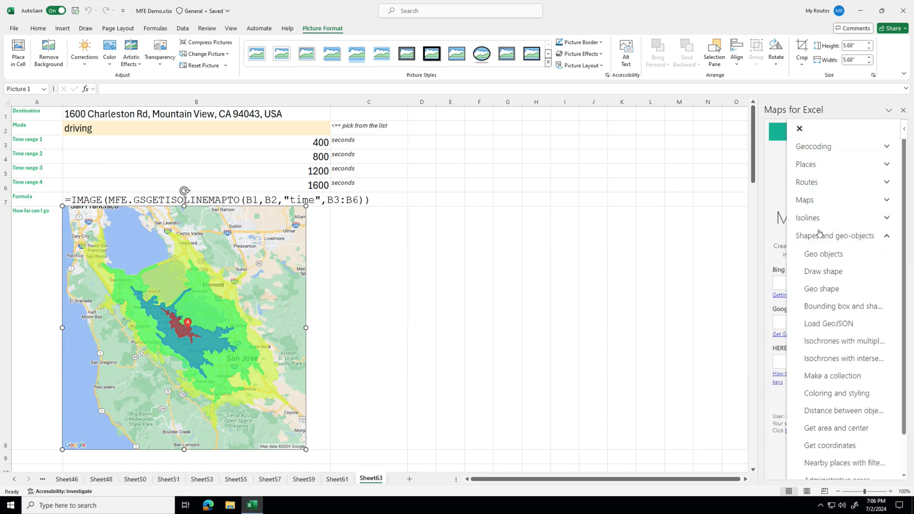
pyautogui.click(833, 253)
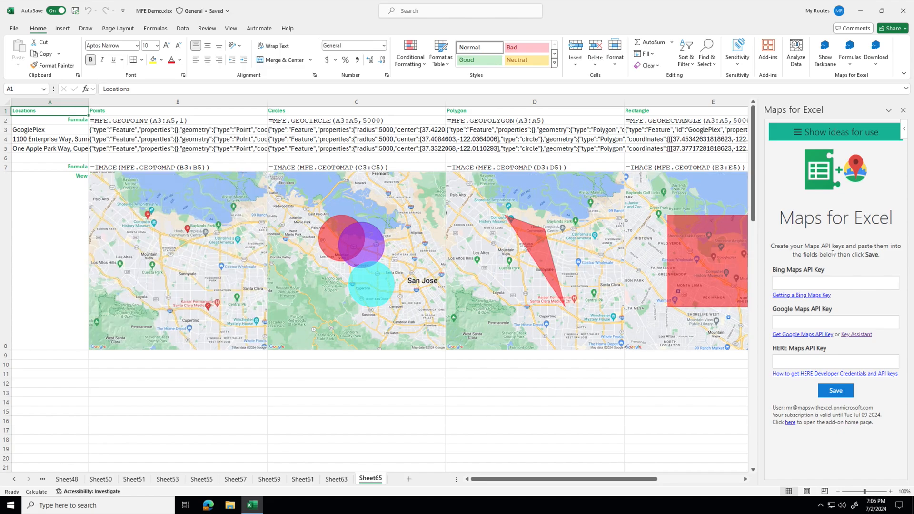
# Generate the Draw shape example sheet from the Shapes and geo-objects ideas.
pyautogui.click(797, 134)
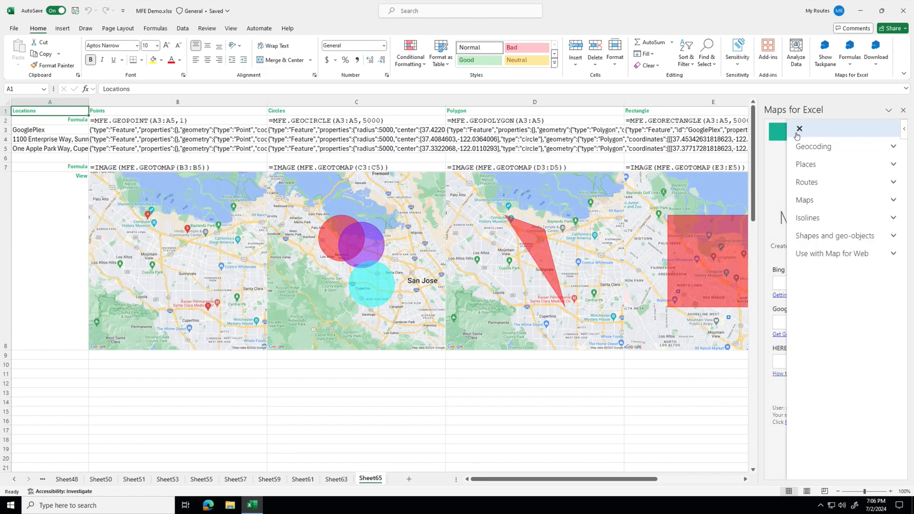
pyautogui.click(831, 238)
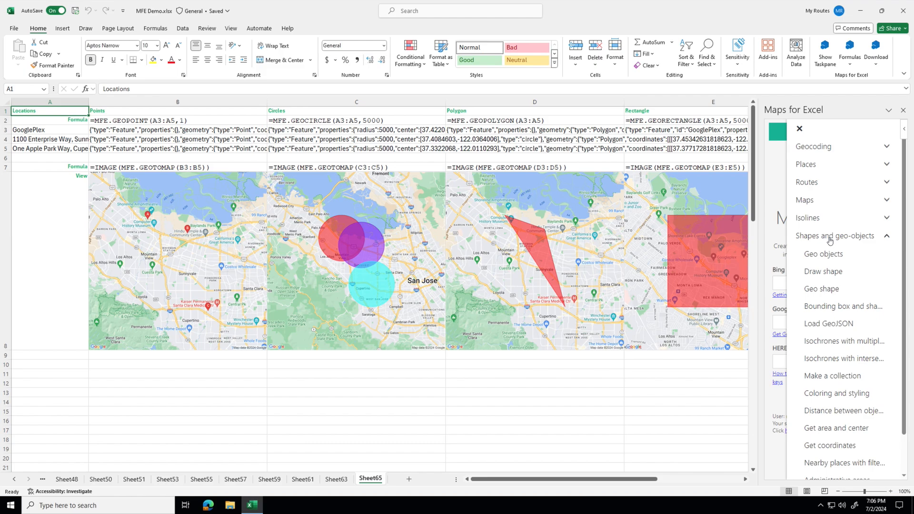
pyautogui.click(822, 272)
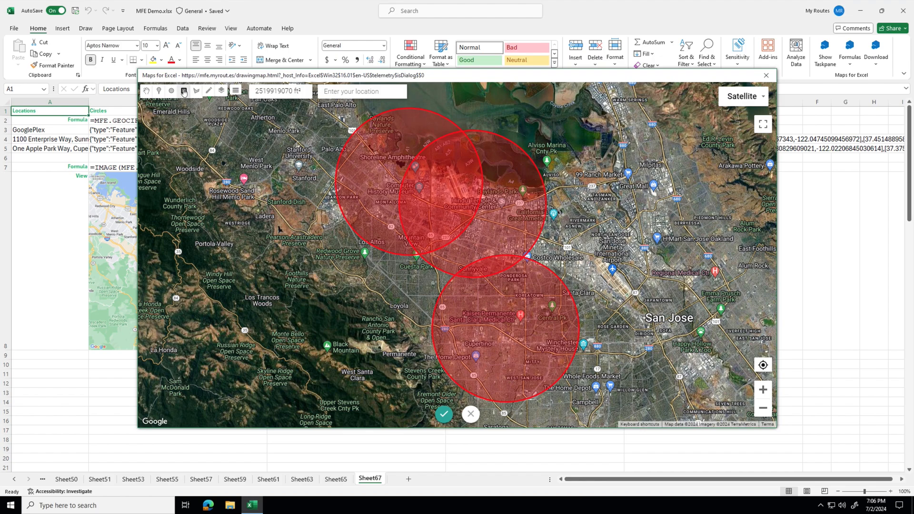
# Draw a large rectangle overlapping the three circles on the drawing map, and merge all the shapes into one before accepting the drawing.
pyautogui.moveTo(315, 168)
pyautogui.mouseDown()
pyautogui.moveTo(606, 330)
pyautogui.moveTo(634, 356)
pyautogui.mouseUp()
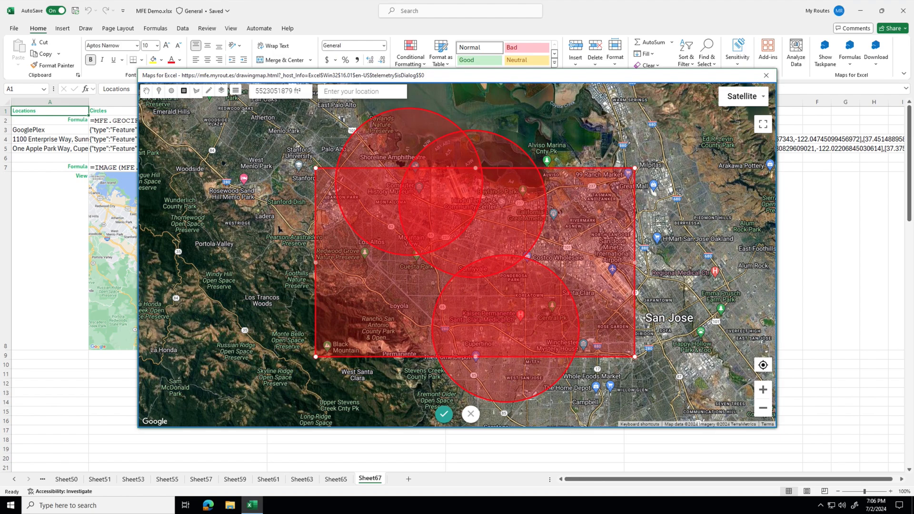
pyautogui.click(222, 90)
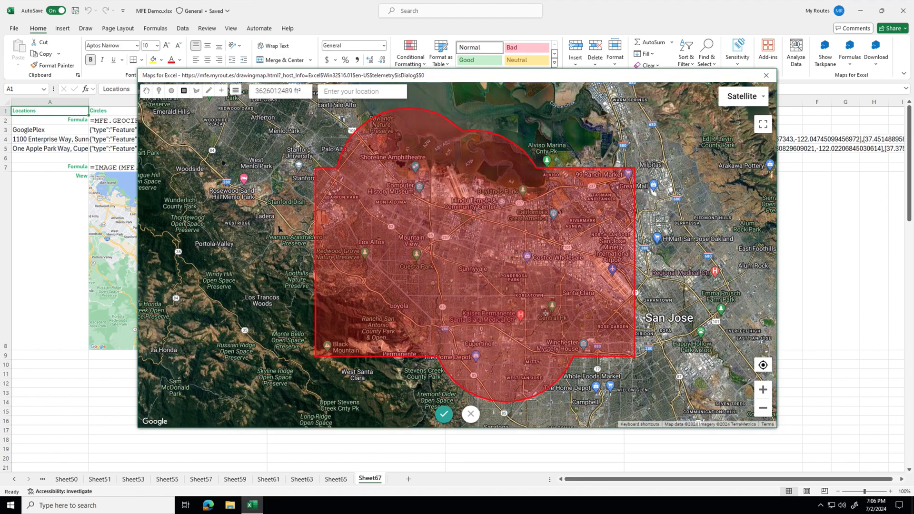
pyautogui.click(442, 414)
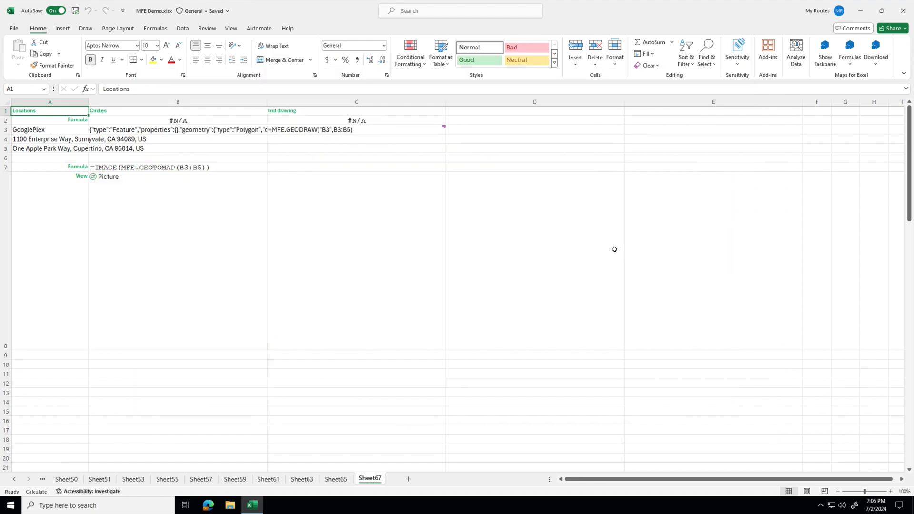
# Generate the Geo shape example sheet from the Shapes and geo-objects ideas.
pyautogui.click(826, 56)
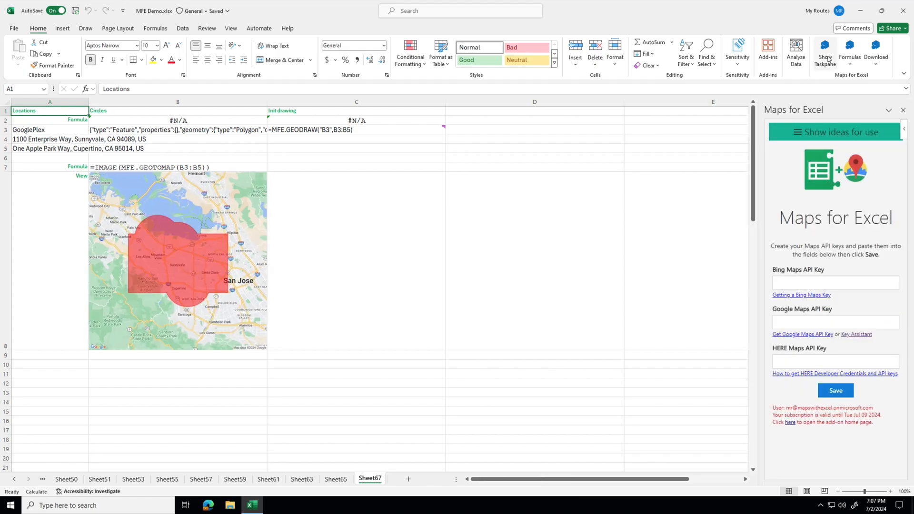
pyautogui.click(796, 133)
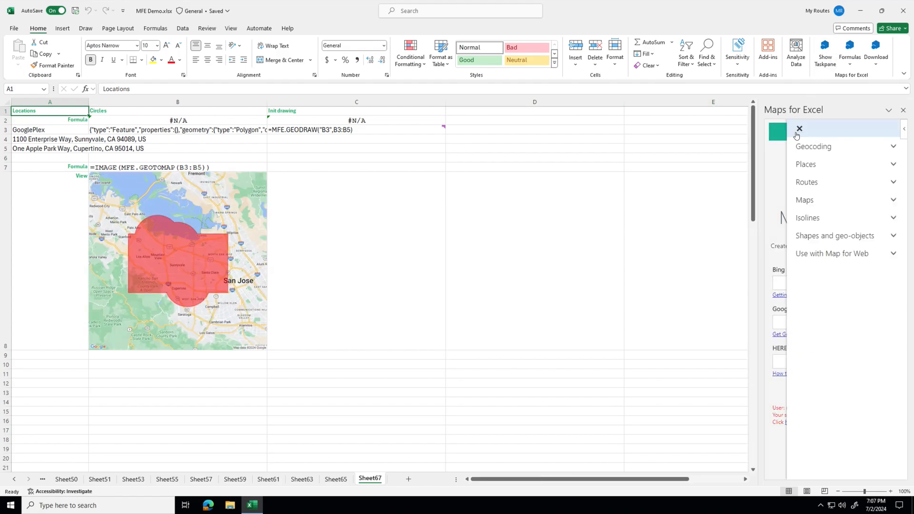
pyautogui.click(830, 234)
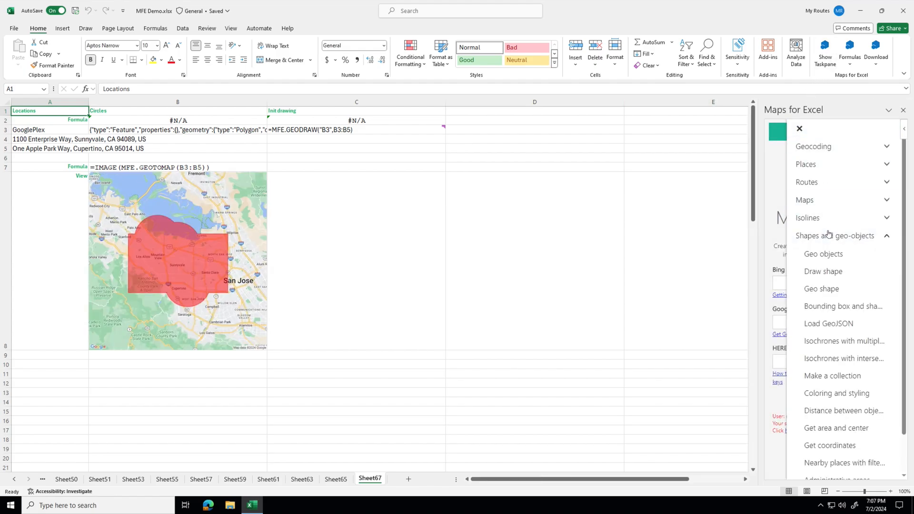
pyautogui.click(825, 288)
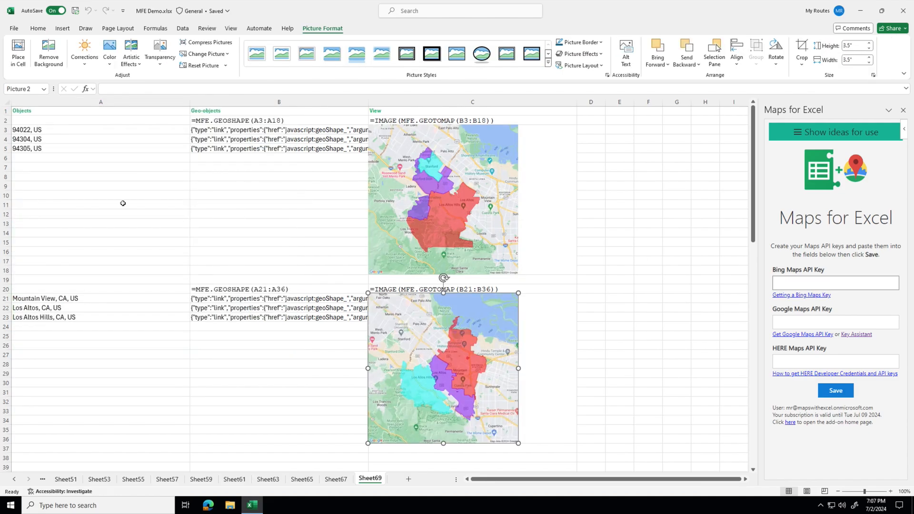
# Generate the Load GeoJSON example sheet from the Shapes and geo-objects ideas.
pyautogui.click(797, 132)
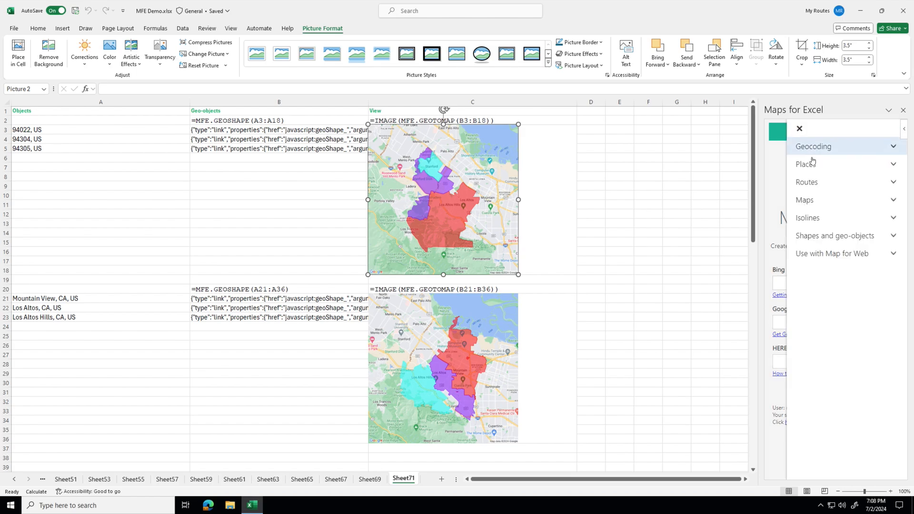
pyautogui.click(815, 236)
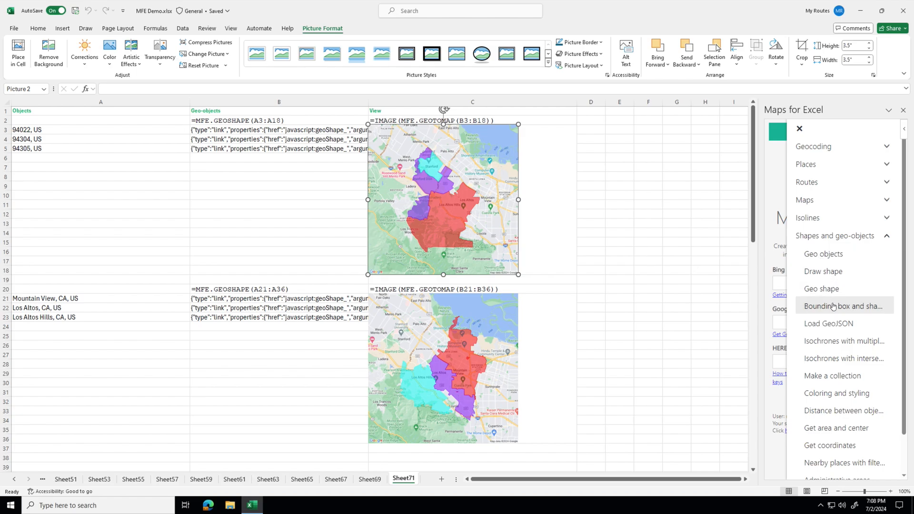
pyautogui.click(832, 322)
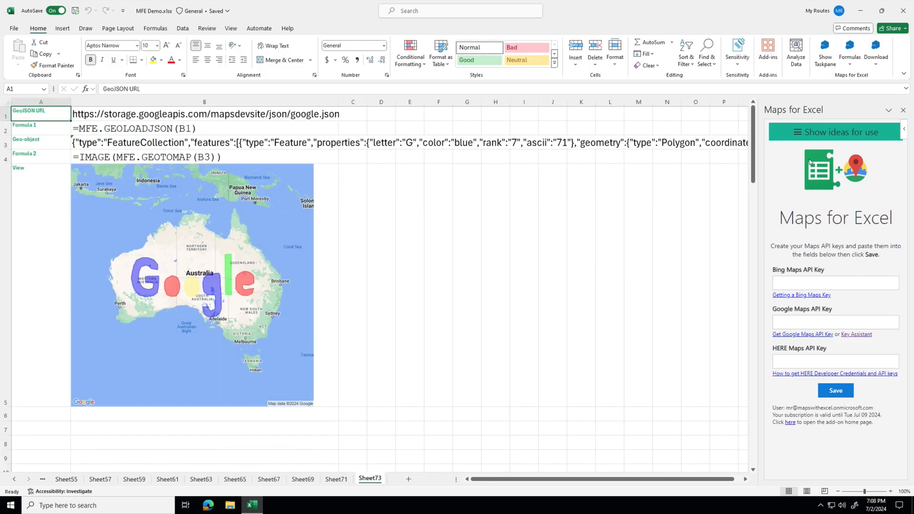
# Generate the Isochrones with intersection example sheet from the Shapes and geo-objects ideas.
pyautogui.click(800, 133)
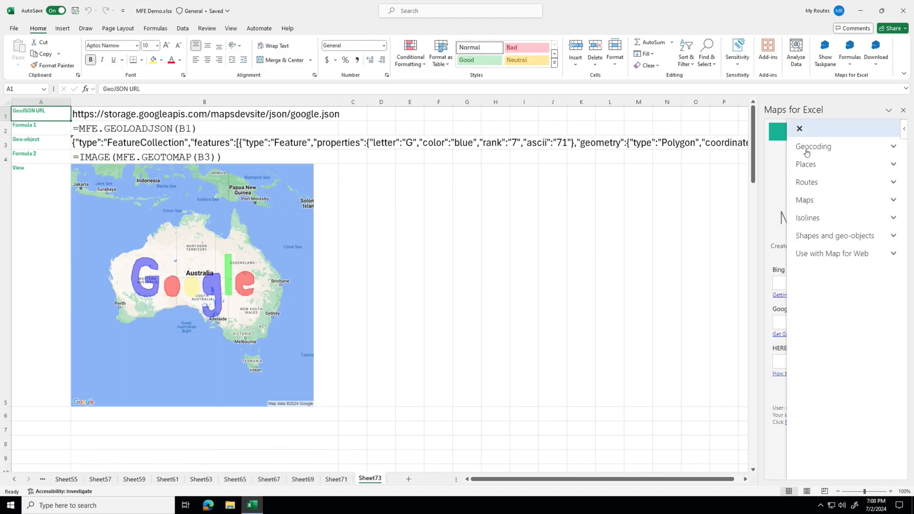
pyautogui.click(827, 238)
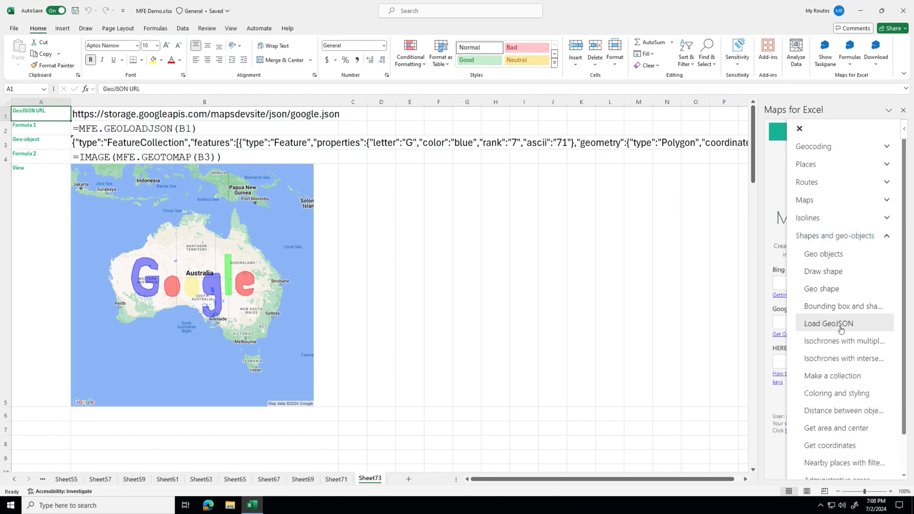
pyautogui.click(837, 357)
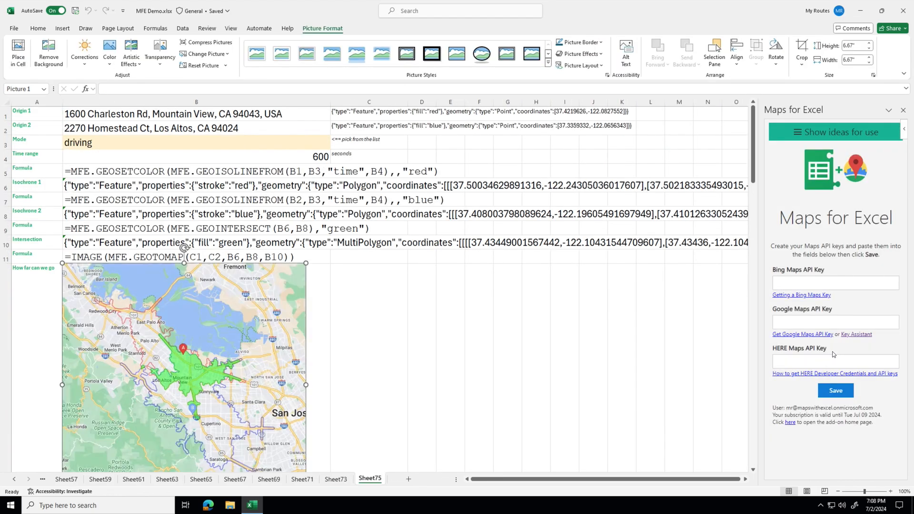
# Generate the Coloring and styling example sheet from the Shapes and geo-objects ideas.
pyautogui.click(801, 137)
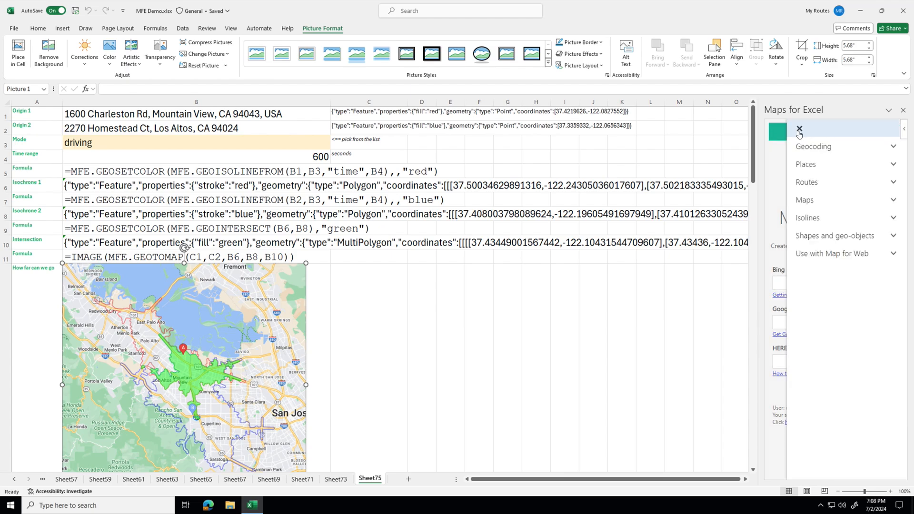
pyautogui.click(833, 236)
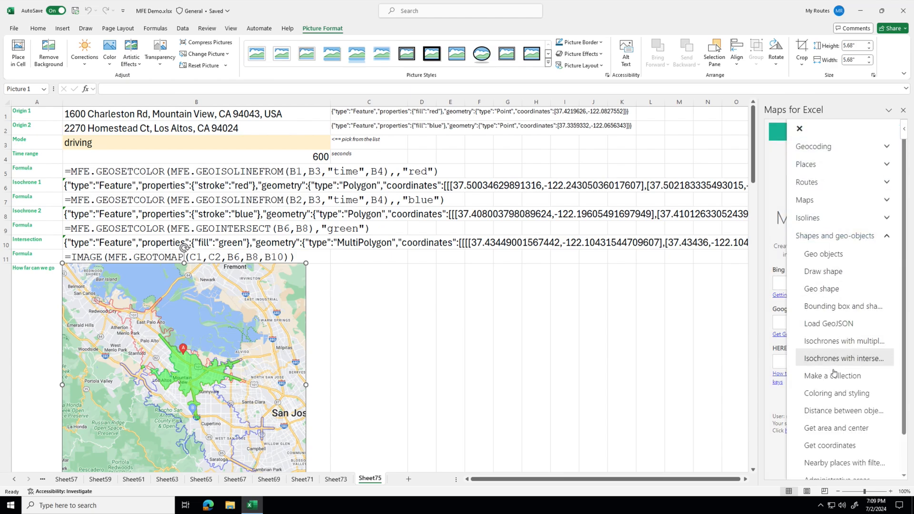
pyautogui.click(834, 393)
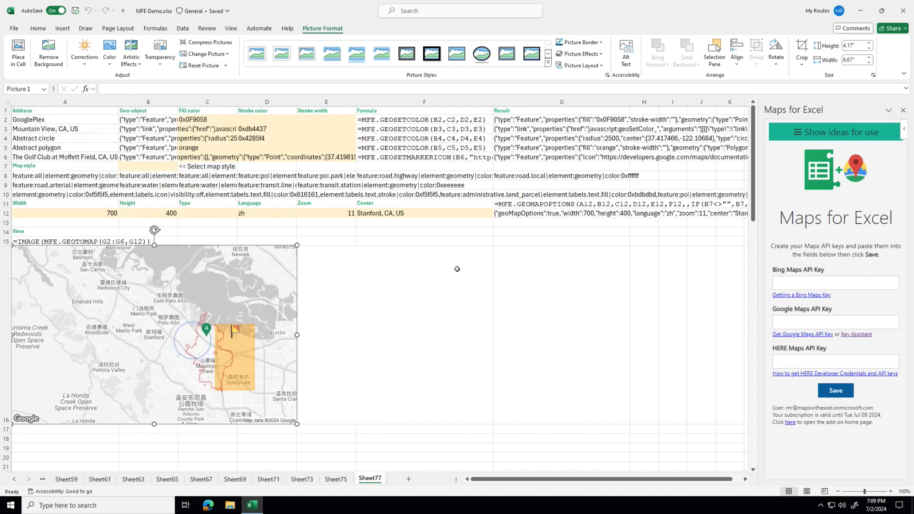
# Set the map style in cell B7 of the coloring and styling sheet to AUBERGINE.
pyautogui.click(172, 168)
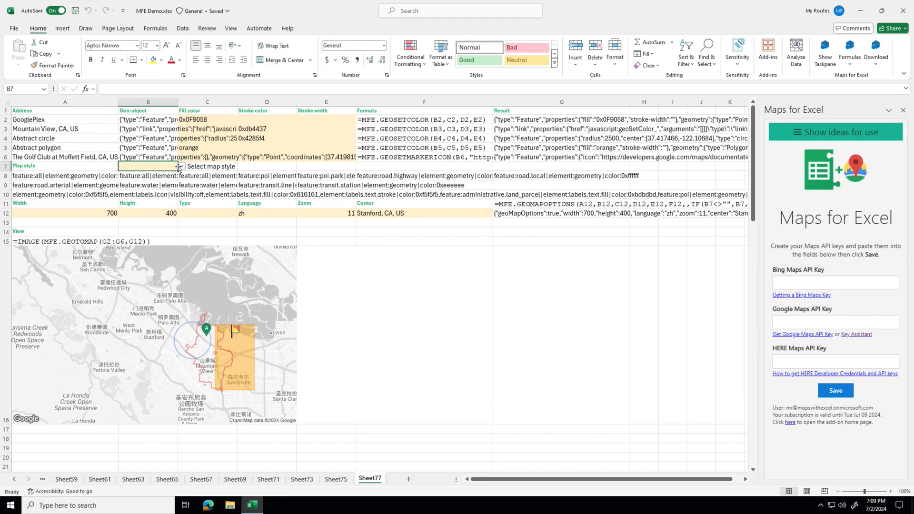
pyautogui.click(182, 168)
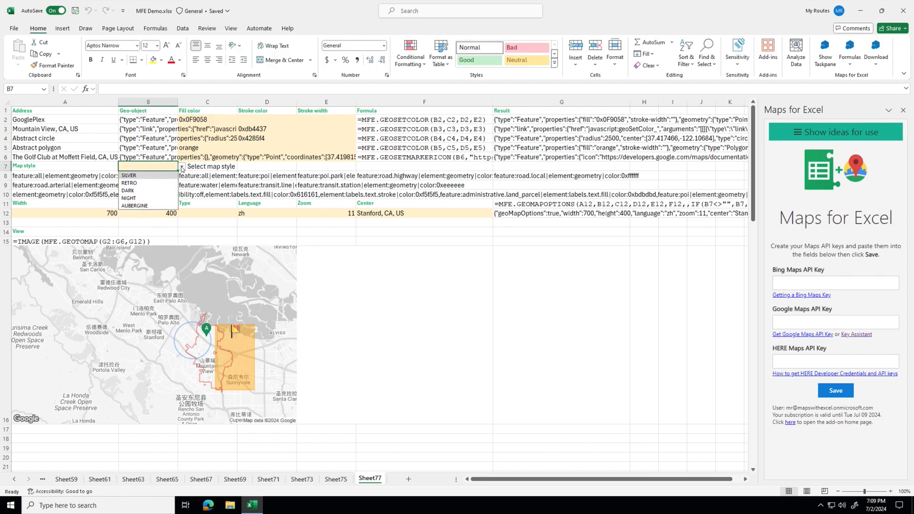
pyautogui.click(140, 205)
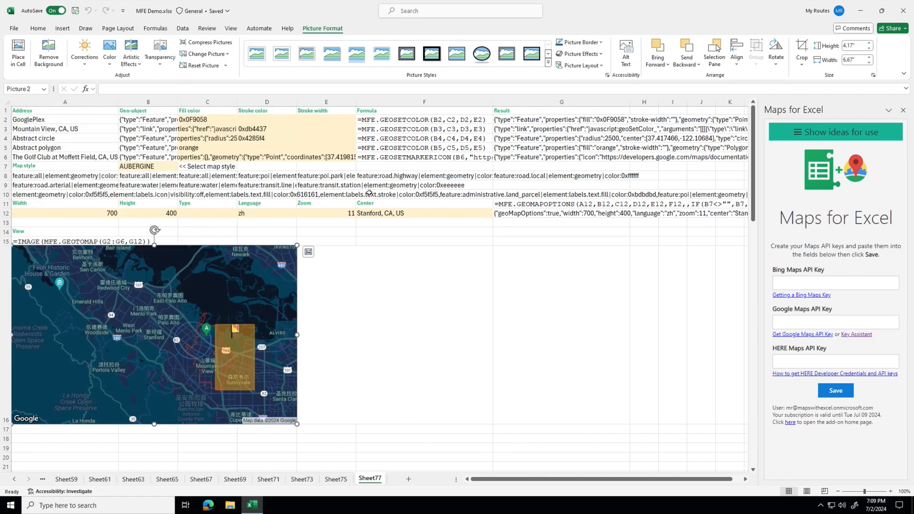
# Generate the Nearby places with filters example sheet from the Shapes and geo-objects ideas.
pyautogui.click(798, 134)
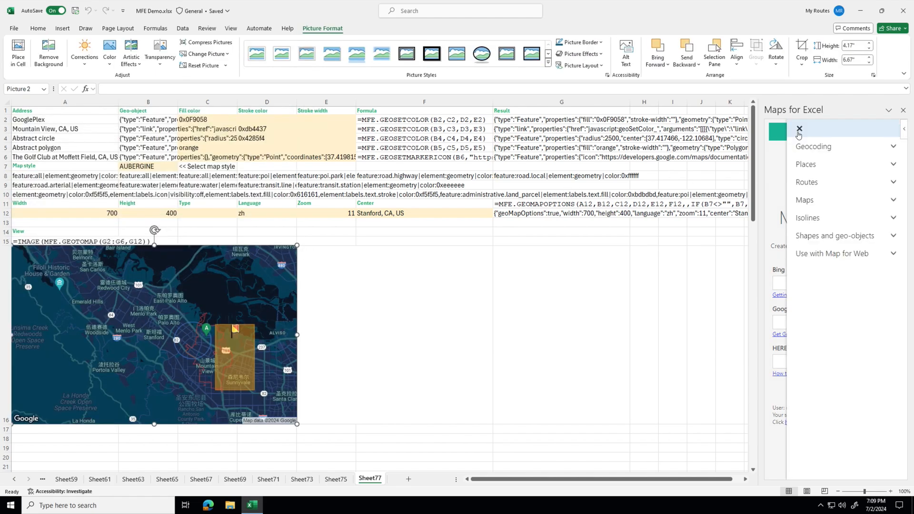
pyautogui.click(810, 234)
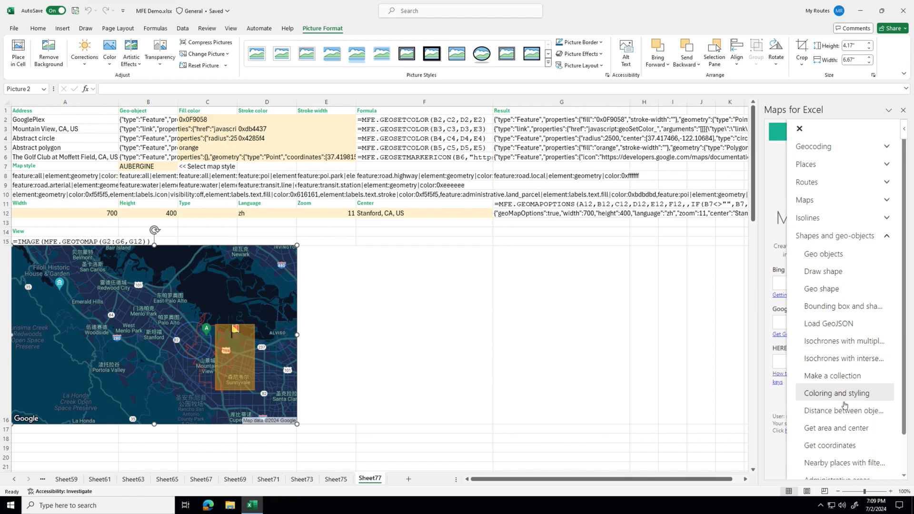
pyautogui.scroll(-2, 844, 412)
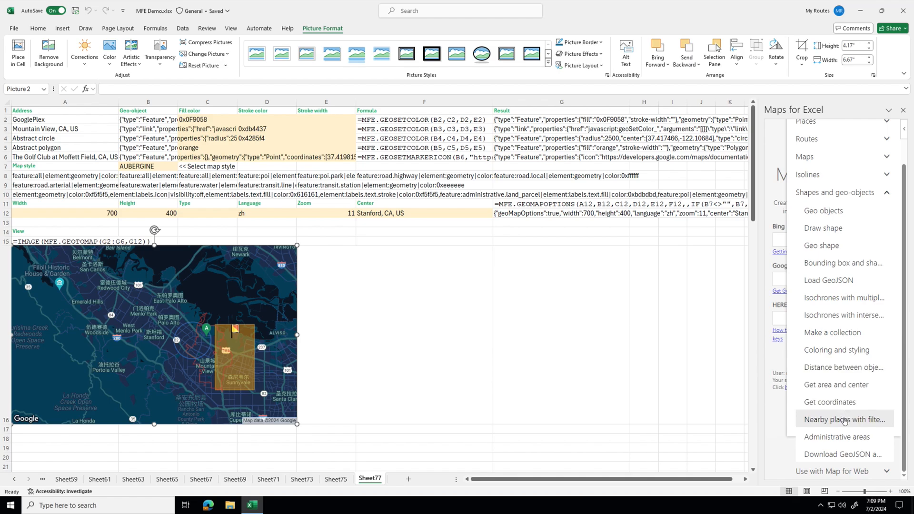
pyautogui.click(844, 421)
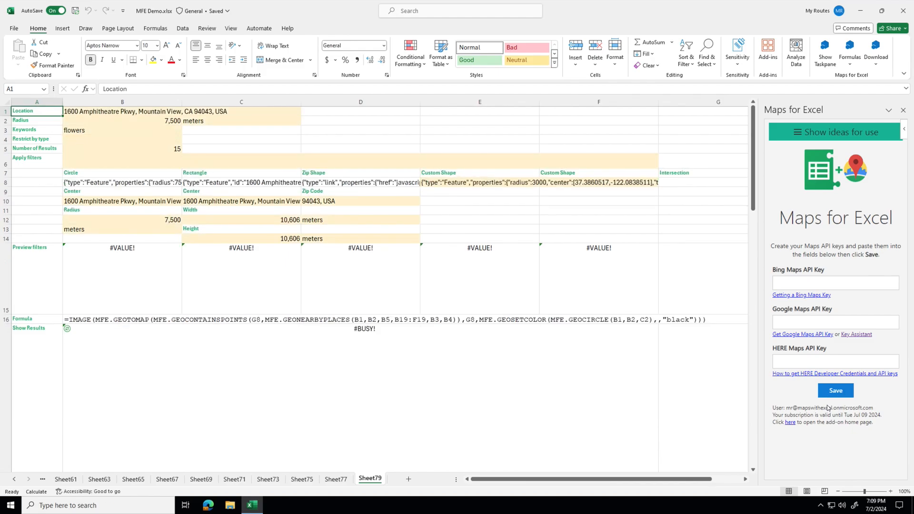
# Set the circle filter in B6 and rectangle filter in C6 to TRUE, and the zip shape filter in D6 to FALSE.
pyautogui.click(167, 160)
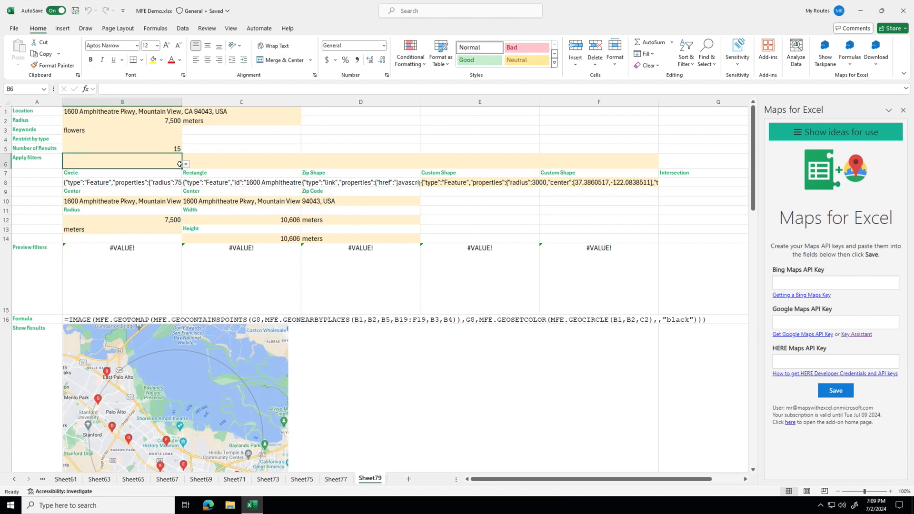
pyautogui.click(186, 164)
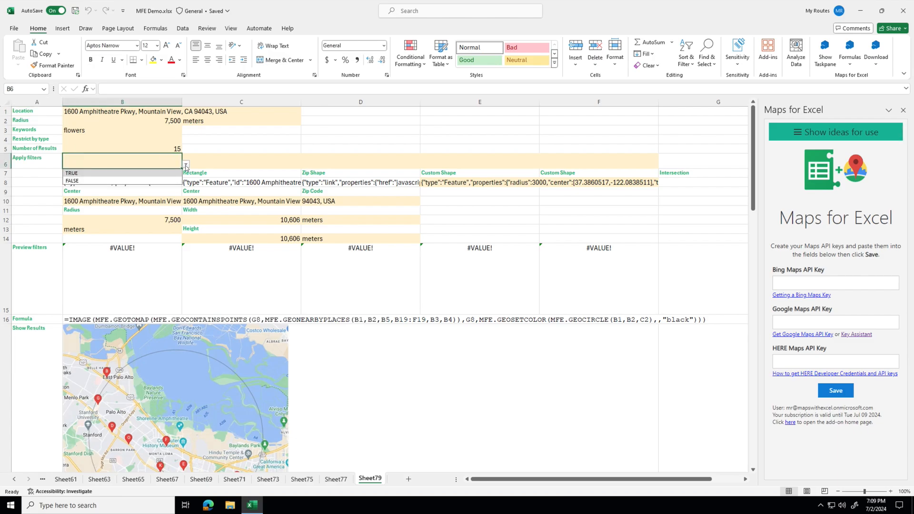
pyautogui.click(148, 174)
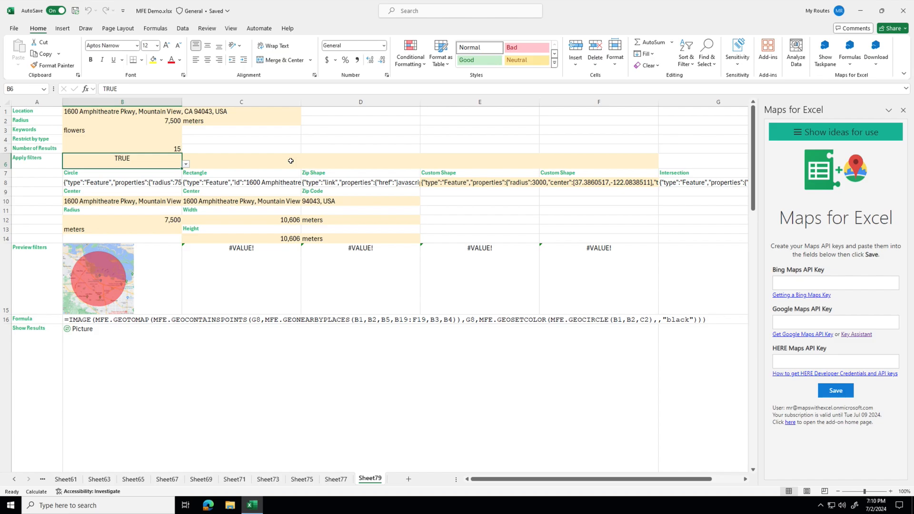
pyautogui.click(291, 161)
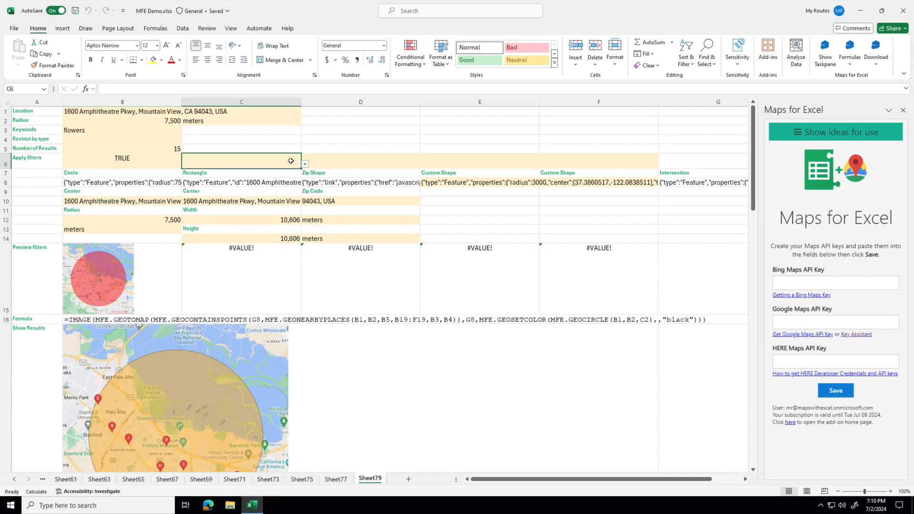
pyautogui.click(305, 164)
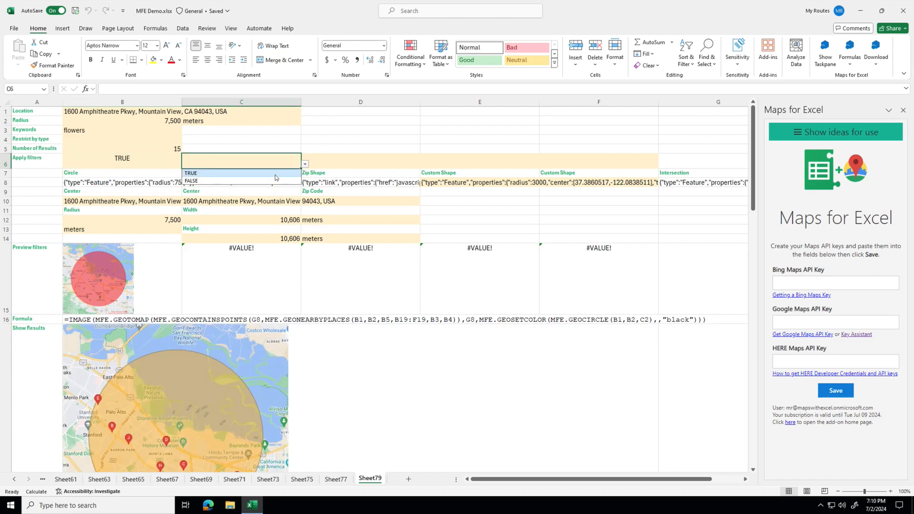
pyautogui.click(276, 174)
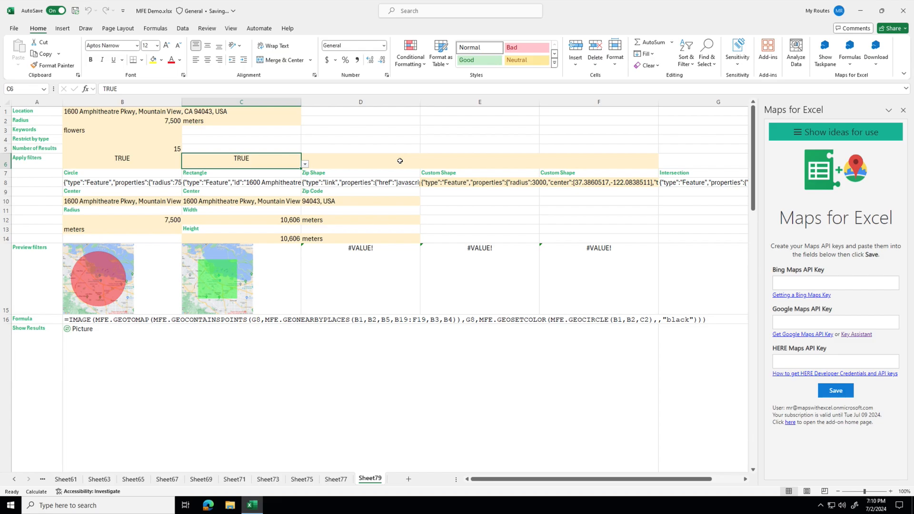
pyautogui.click(400, 161)
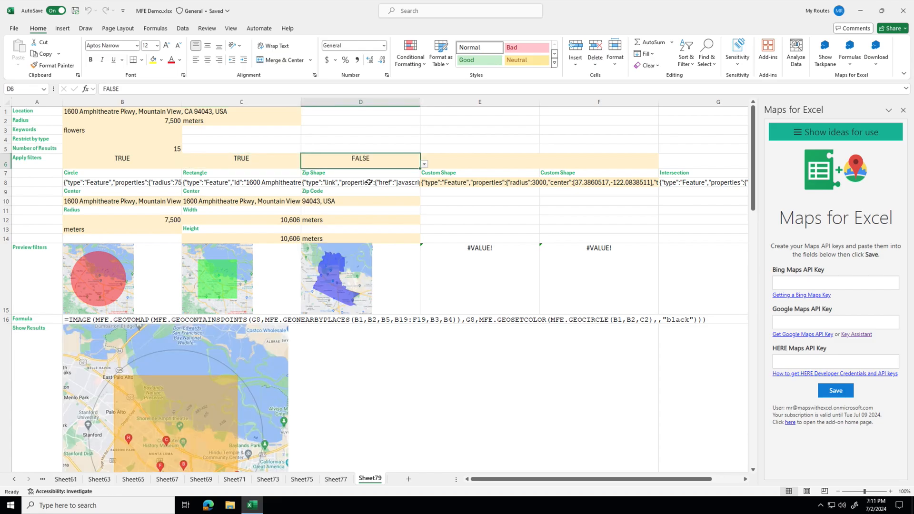
# Generate the Administrative areas example sheet from the Shapes and geo-objects ideas.
pyautogui.click(798, 133)
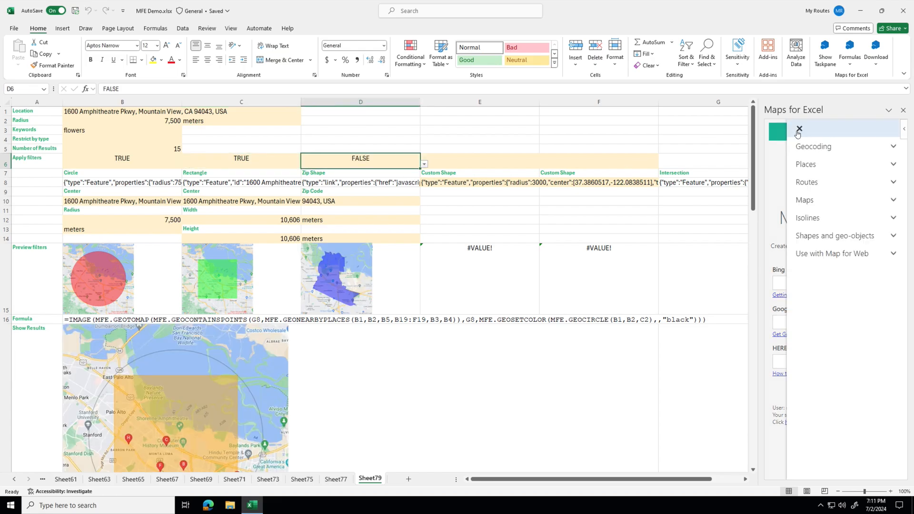
pyautogui.click(833, 237)
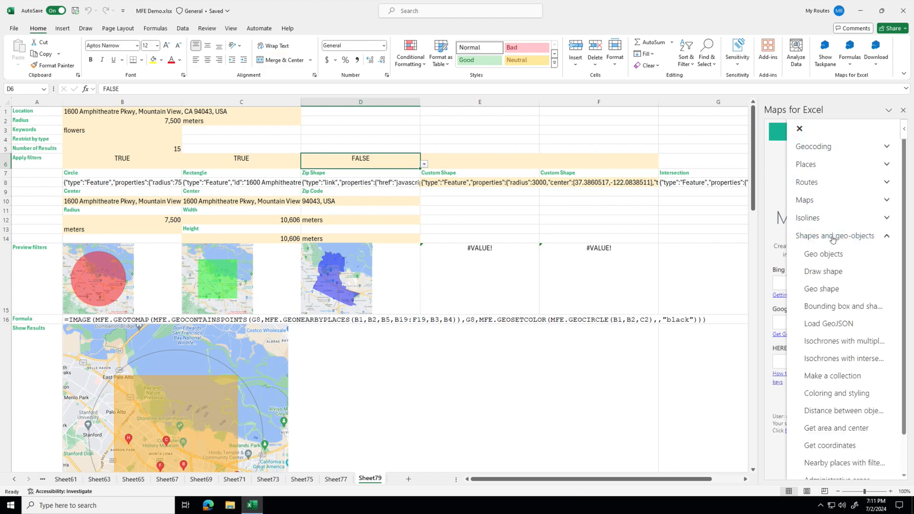
pyautogui.scroll(-2, 833, 357)
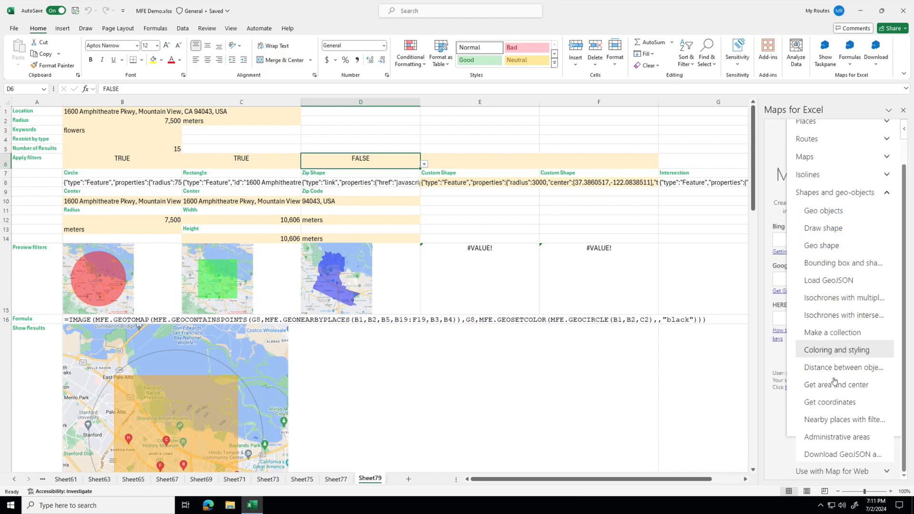
pyautogui.click(829, 437)
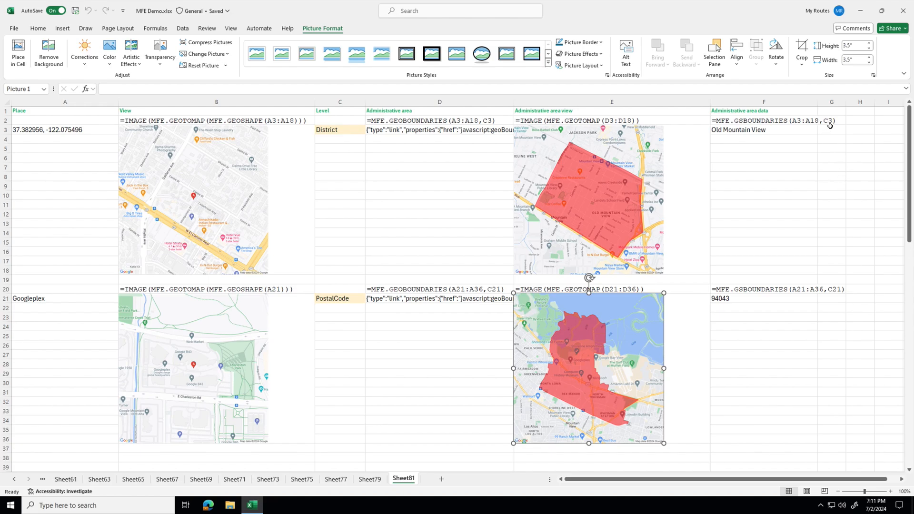
# Download all =IMAGE() images in the active administrative areas sheet, allowing multiple file downloads, and dismiss the downloads list.
pyautogui.click(35, 30)
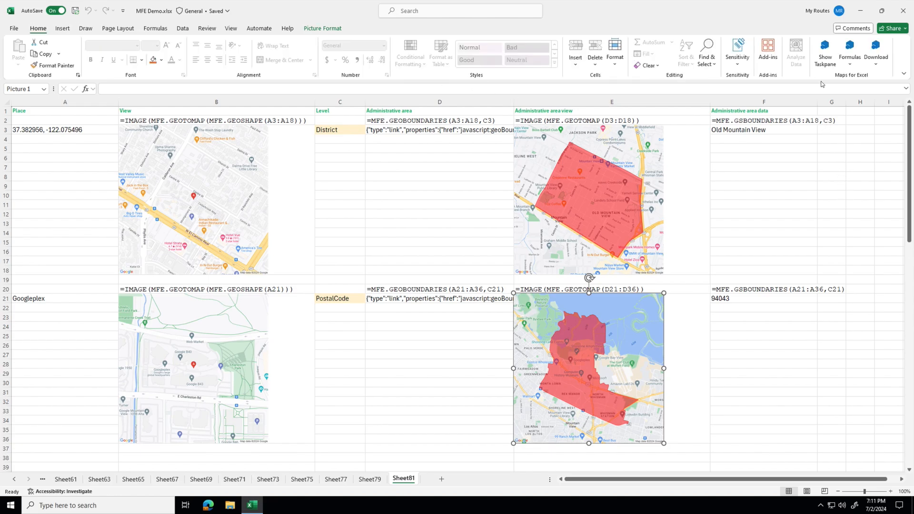
pyautogui.click(875, 65)
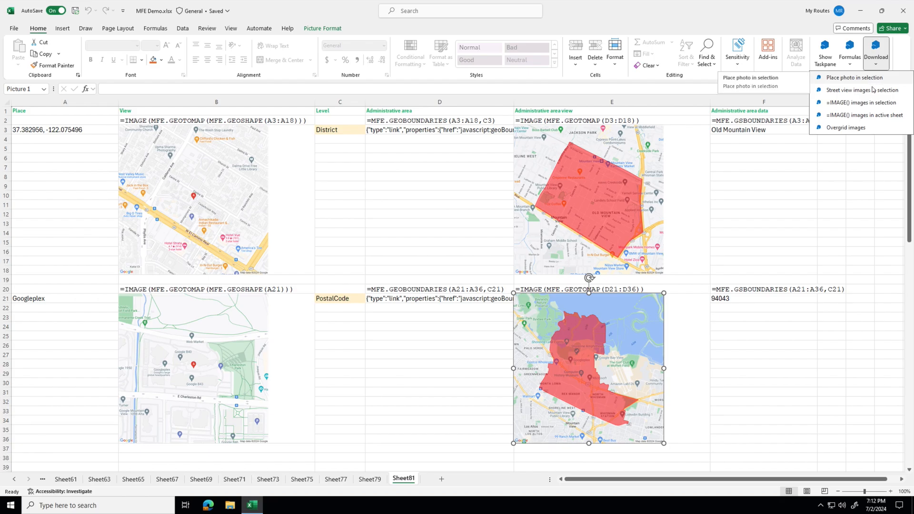
pyautogui.click(865, 116)
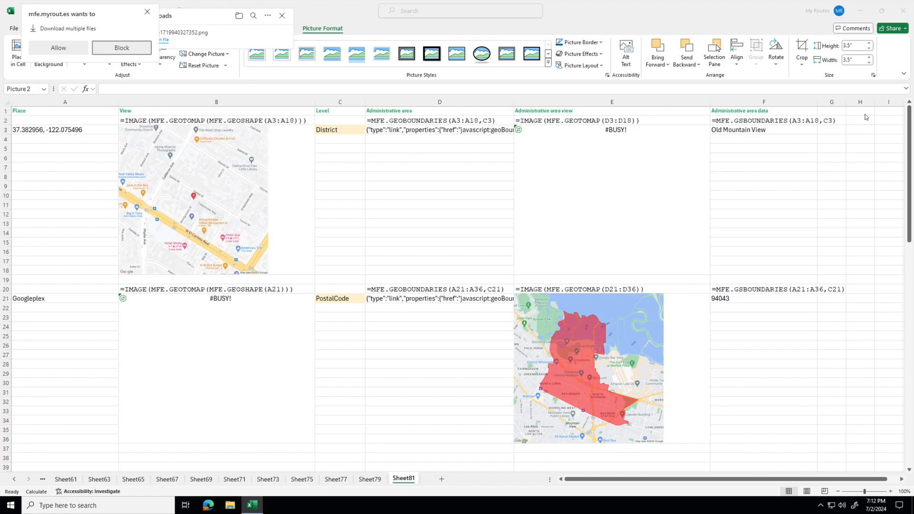
pyautogui.click(54, 49)
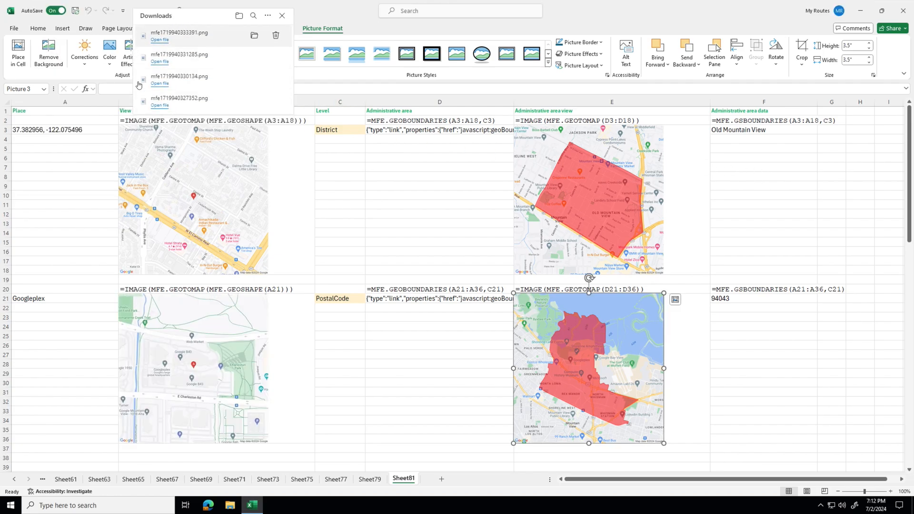
pyautogui.click(282, 17)
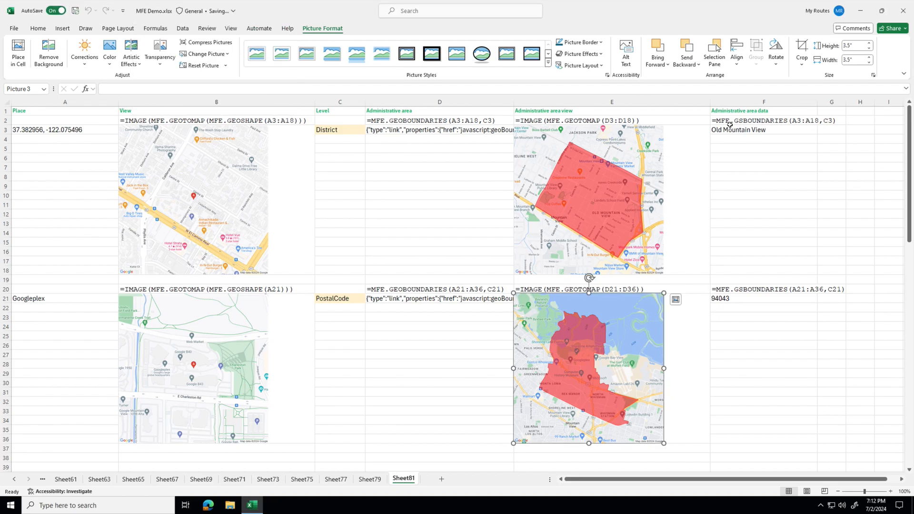
pyautogui.click(768, 151)
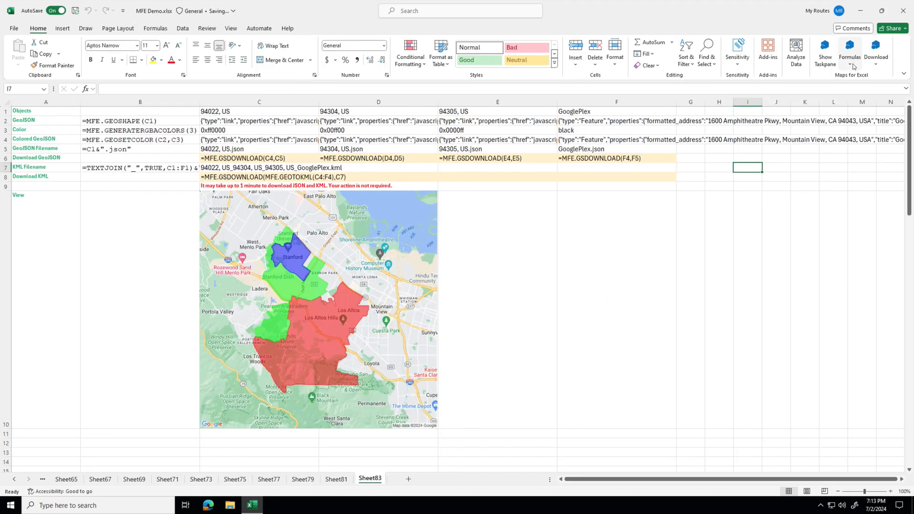
# Generate the GeoJSON and KML download example sheet from the Shapes and geo-objects ideas and dismiss the downloads list.
pyautogui.click(825, 50)
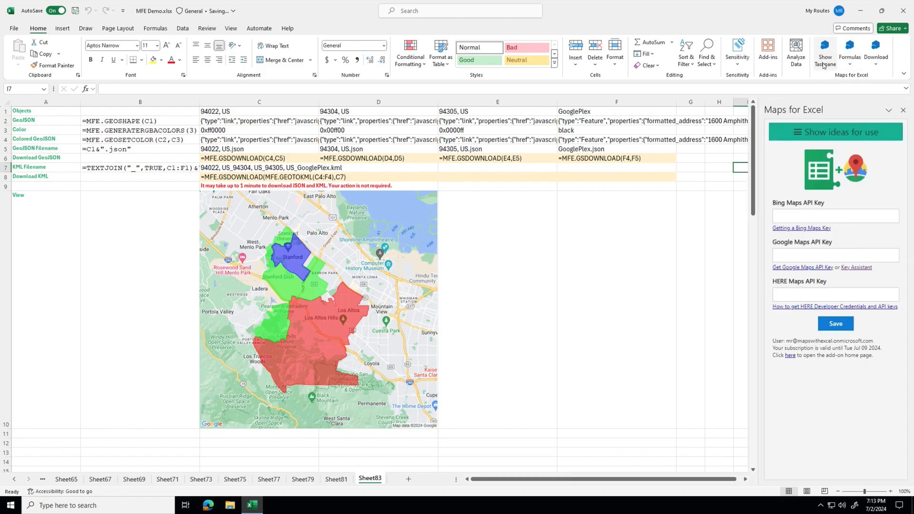
pyautogui.click(801, 136)
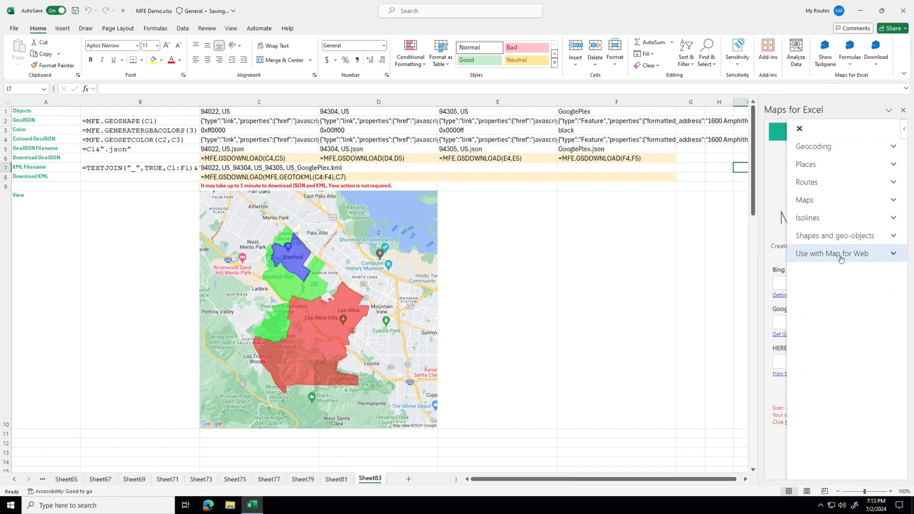
pyautogui.click(838, 237)
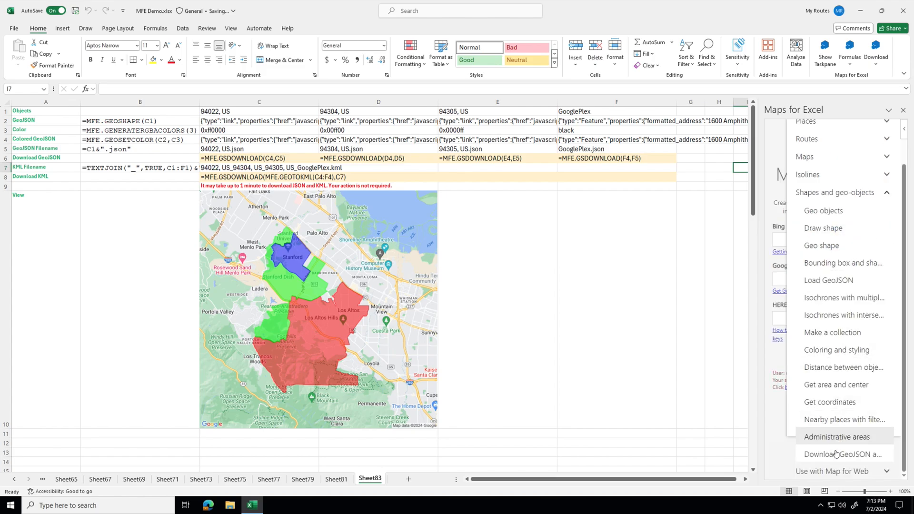
pyautogui.click(837, 409)
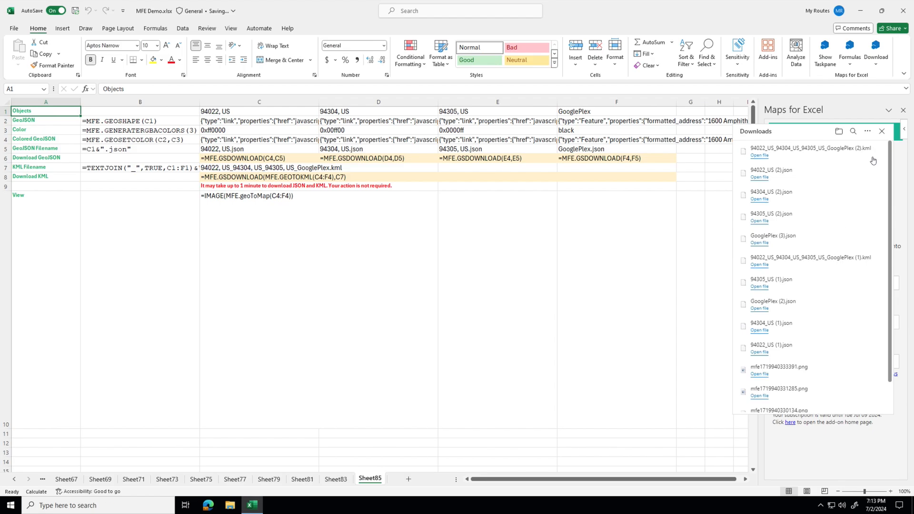
pyautogui.click(882, 130)
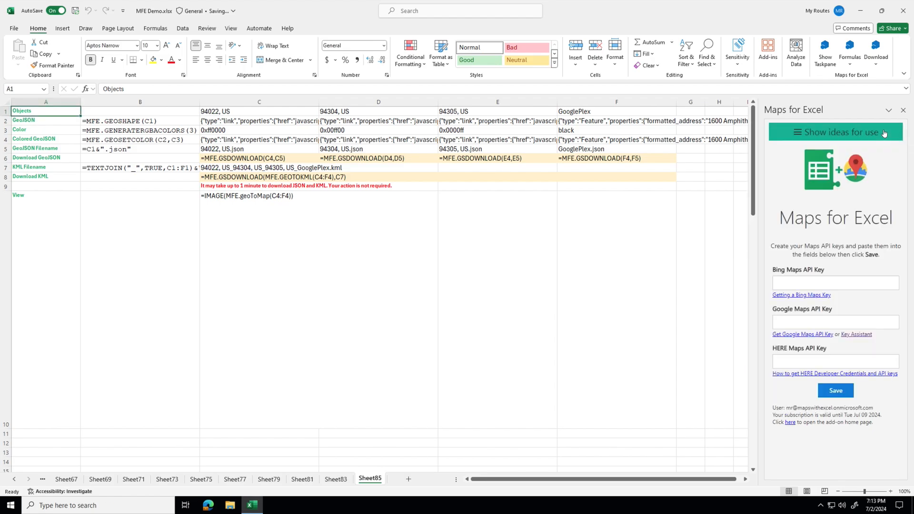
# Generate the Geo shapes example sheet from the Use with Map for Web ideas.
pyautogui.click(803, 132)
pyautogui.click(847, 254)
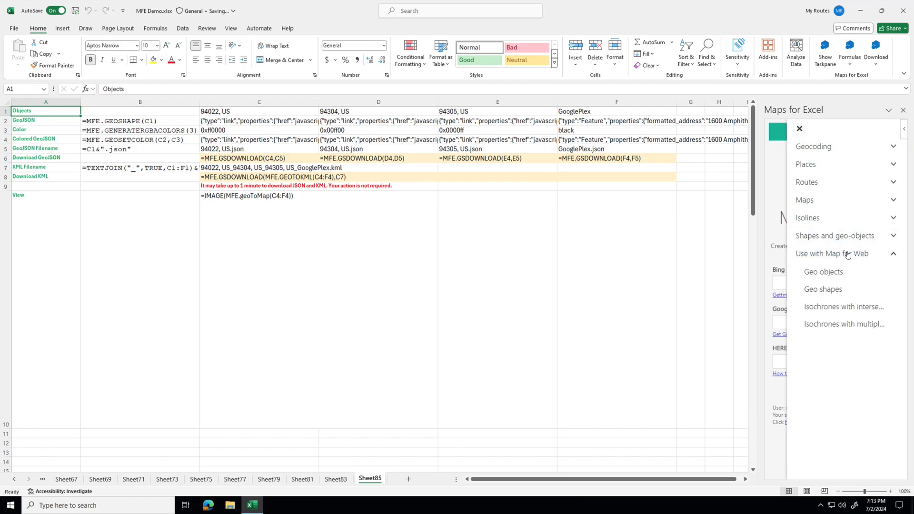
pyautogui.click(833, 288)
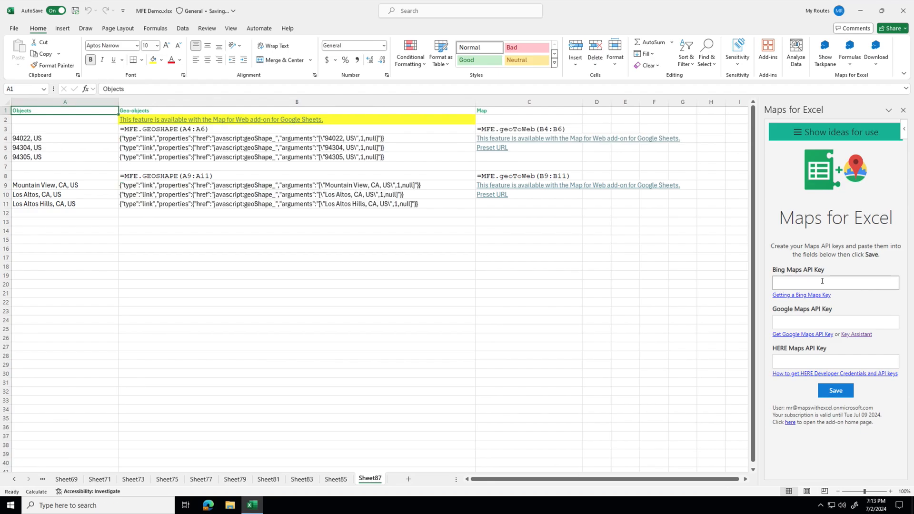
# Open the preset URL in cell C10 for the three city shapes and examine the Mountain View shape on the web map.
pyautogui.click(495, 196)
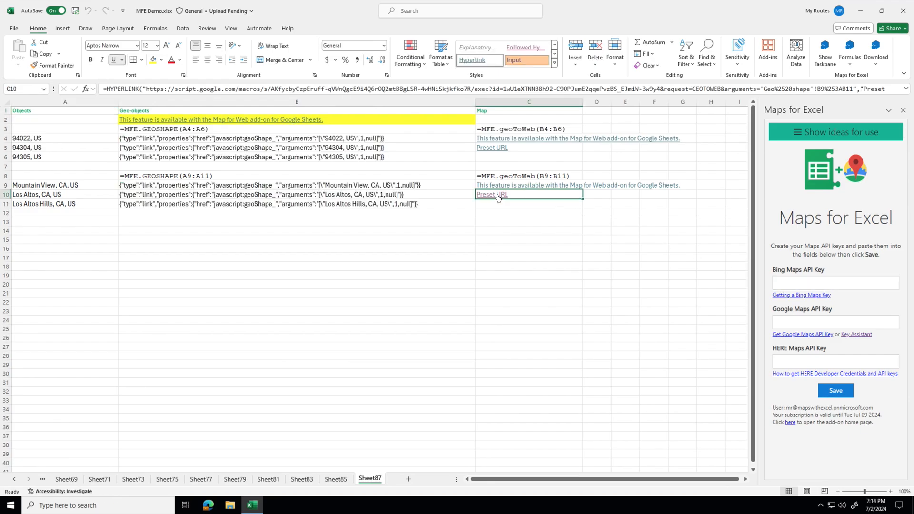
pyautogui.click(498, 196)
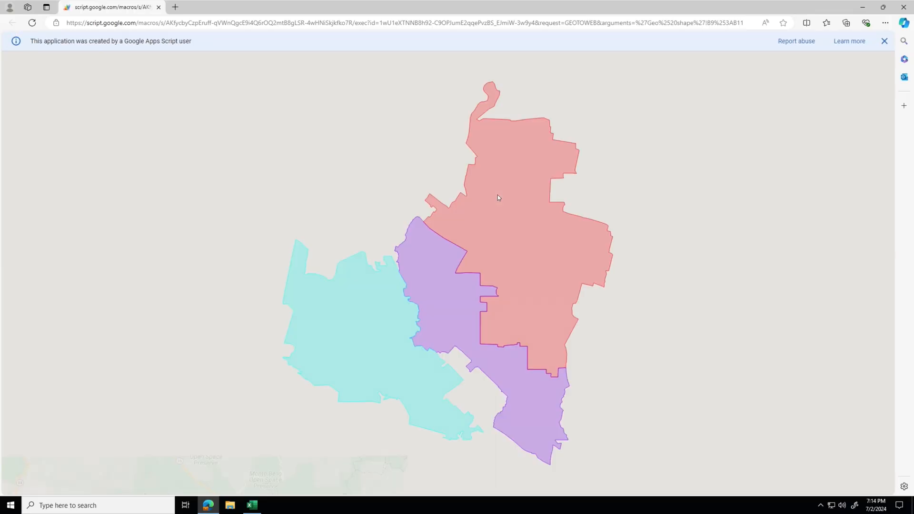
pyautogui.click(884, 41)
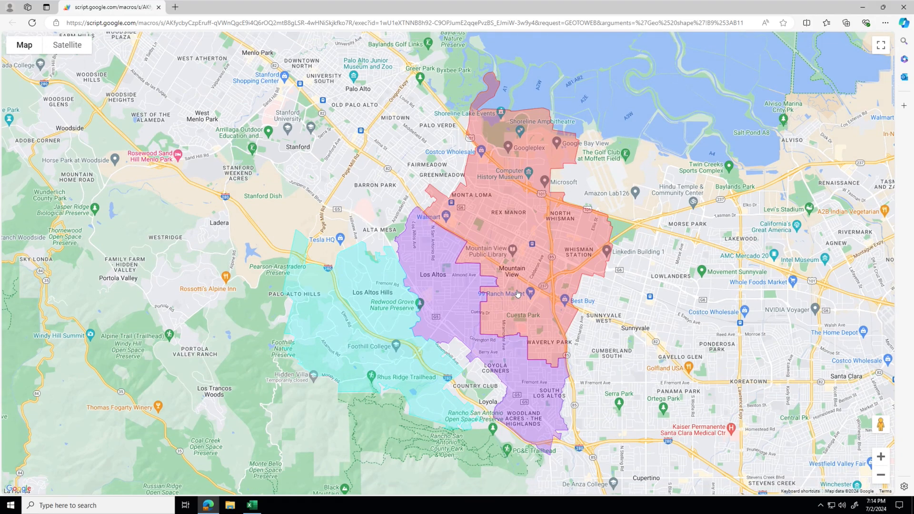
pyautogui.scroll(2, 518, 293)
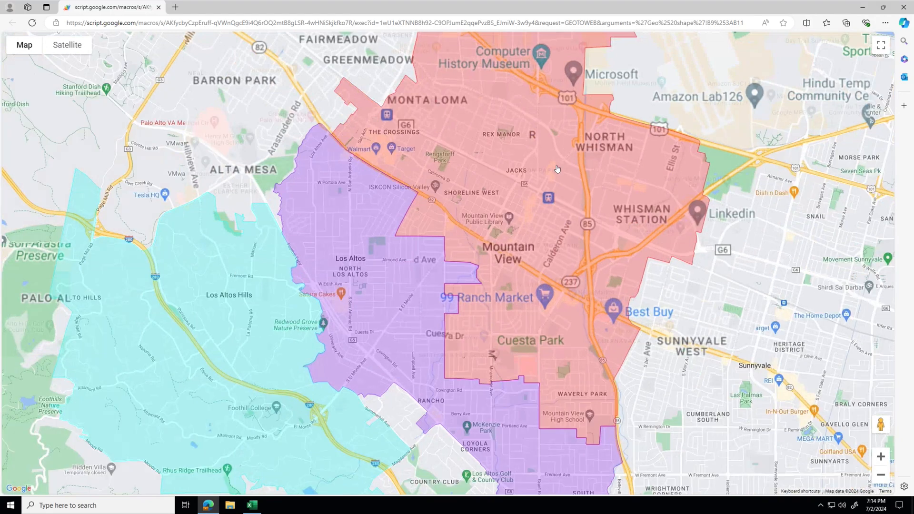
pyautogui.moveTo(621, 178); pyautogui.dragTo(563, 343)
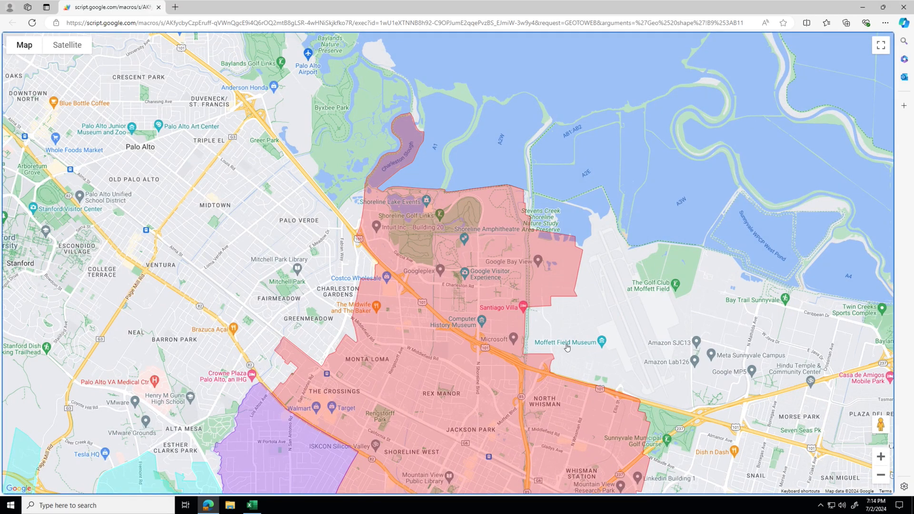
pyautogui.scroll(1, 465, 245)
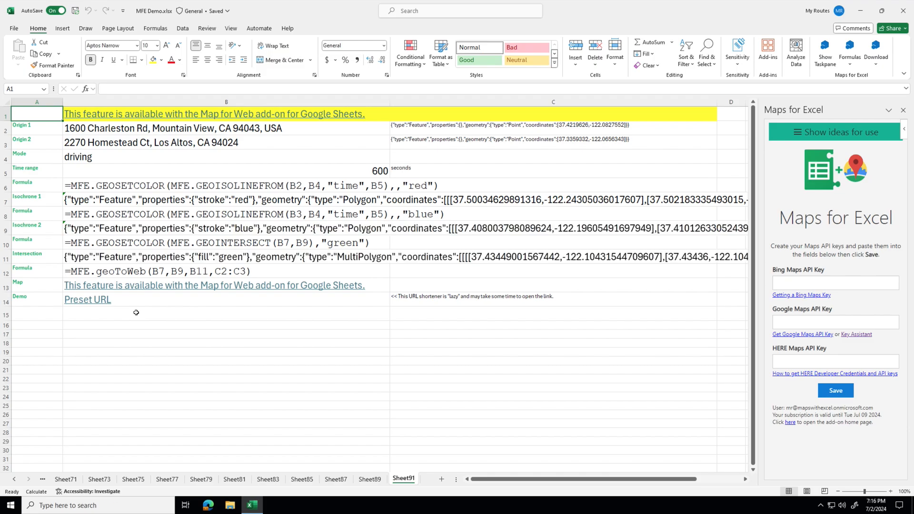
# Open the isochrones sheet's preset URL, examine the green intersection area on the web map, and close the browser tab.
pyautogui.click(94, 307)
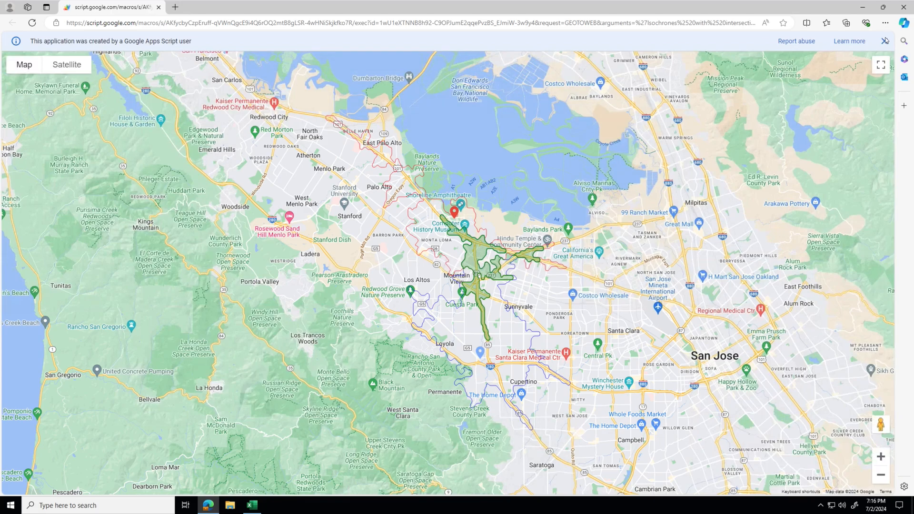
pyautogui.click(885, 40)
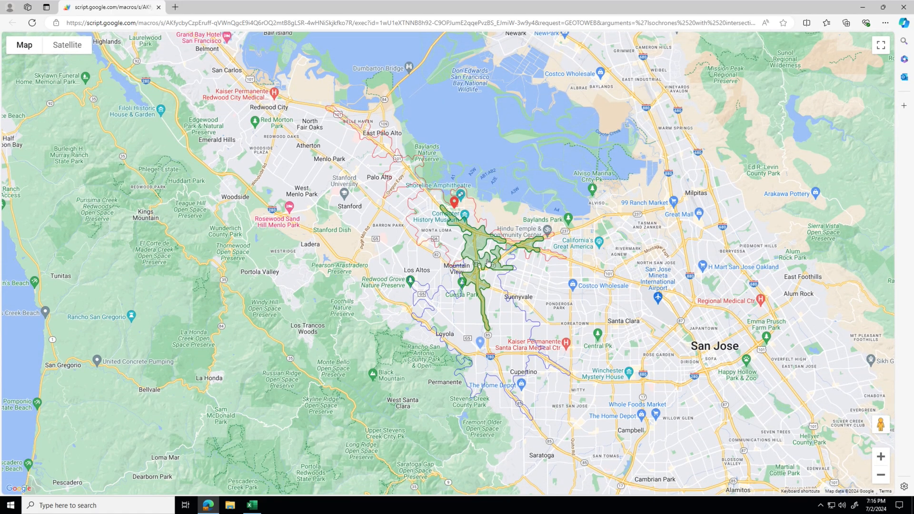
pyautogui.scroll(1, 488, 261)
pyautogui.scroll(2, 488, 262)
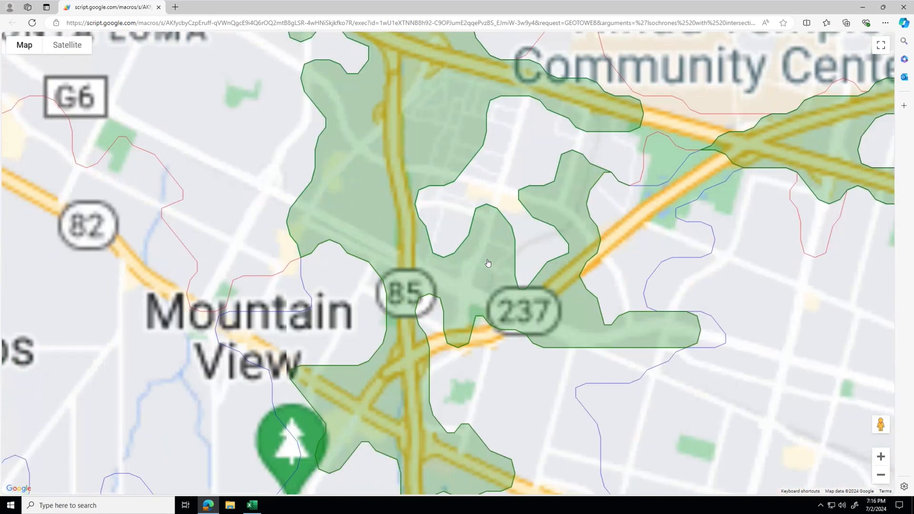
pyautogui.scroll(-1, 488, 262)
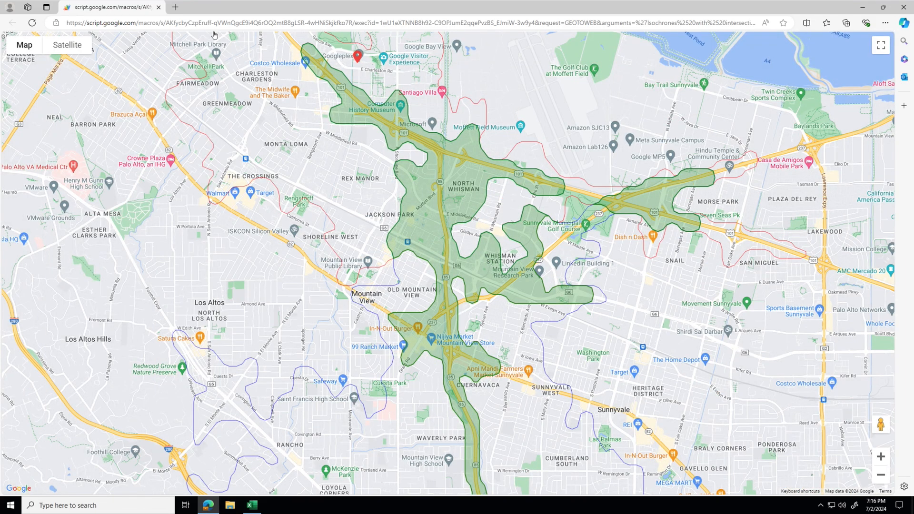
pyautogui.click(159, 8)
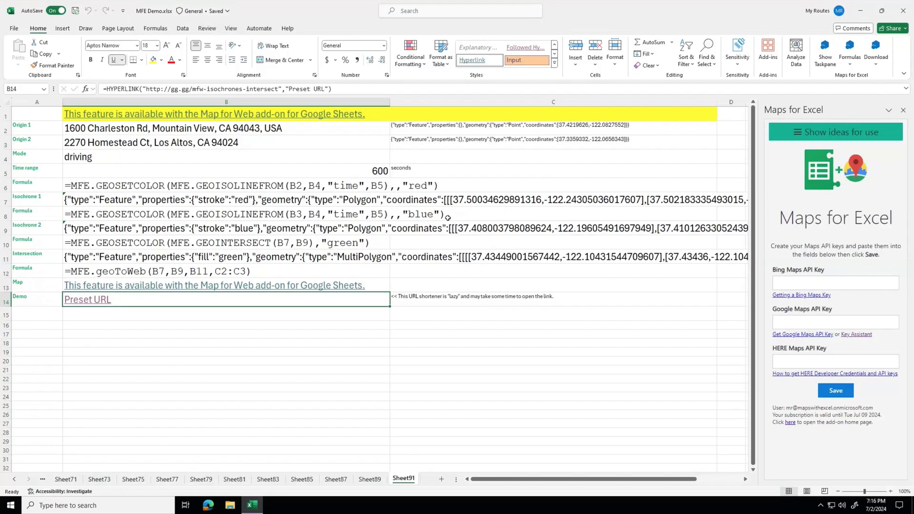
# Go back to the administrative boundaries example on Sheet81 and run the Maps for Excel option to replace all formulas.
pyautogui.click(329, 481)
pyautogui.click(301, 480)
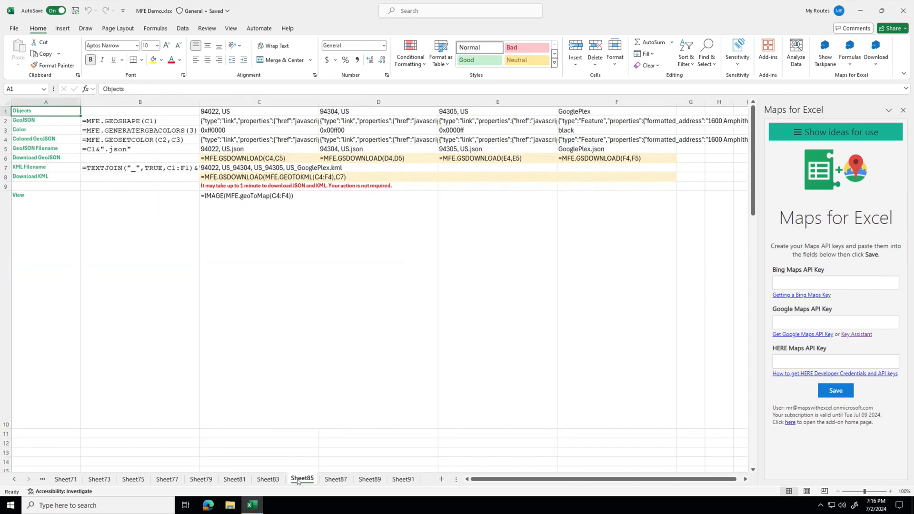
pyautogui.click(263, 480)
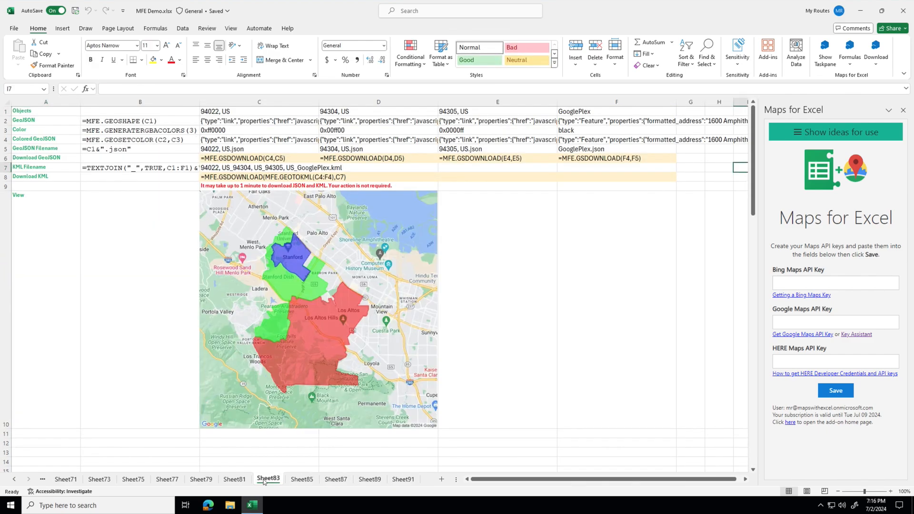
pyautogui.click(235, 480)
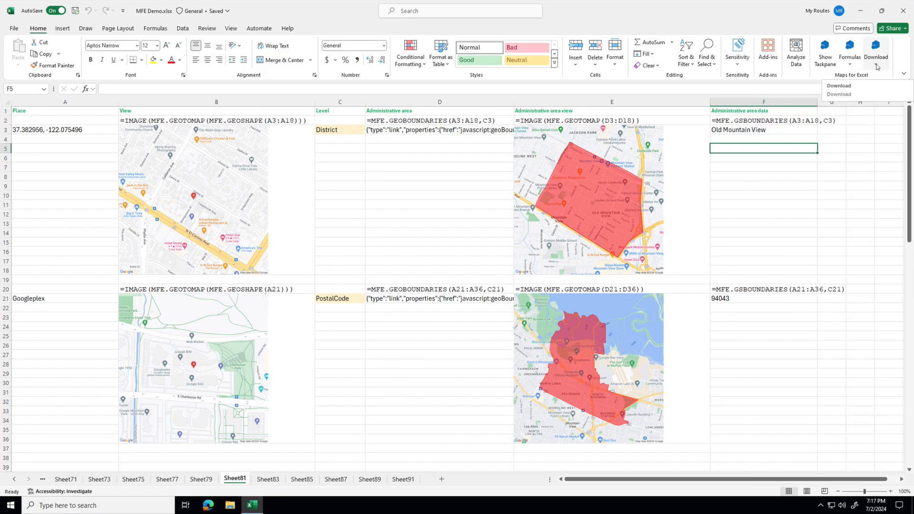
pyautogui.click(850, 65)
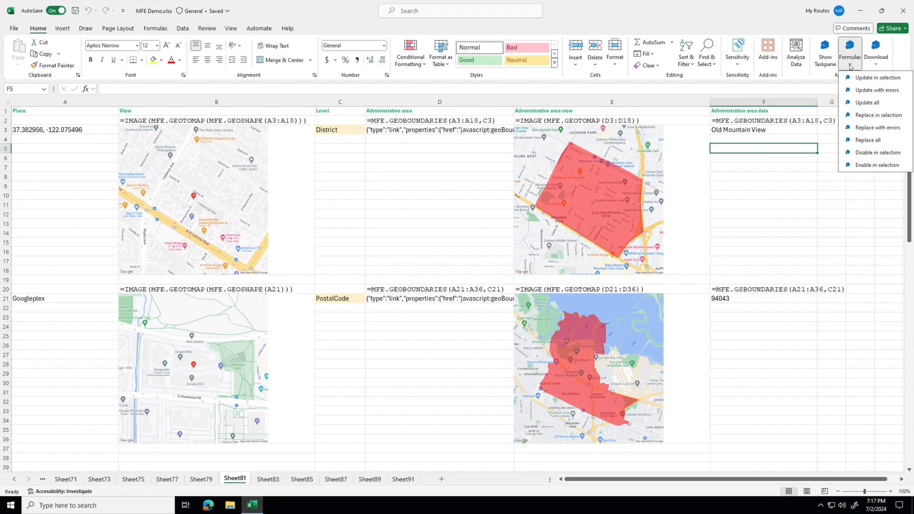
pyautogui.click(869, 139)
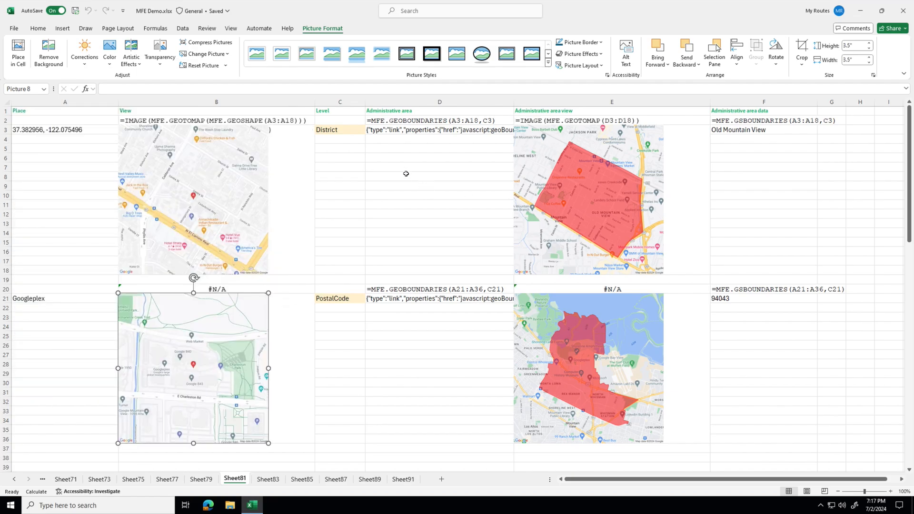
# Move the two View map pictures and the Old Mountain View area picture aside to expose the cells beneath, then deselect the picture.
pyautogui.moveTo(228, 194); pyautogui.dragTo(325, 193)
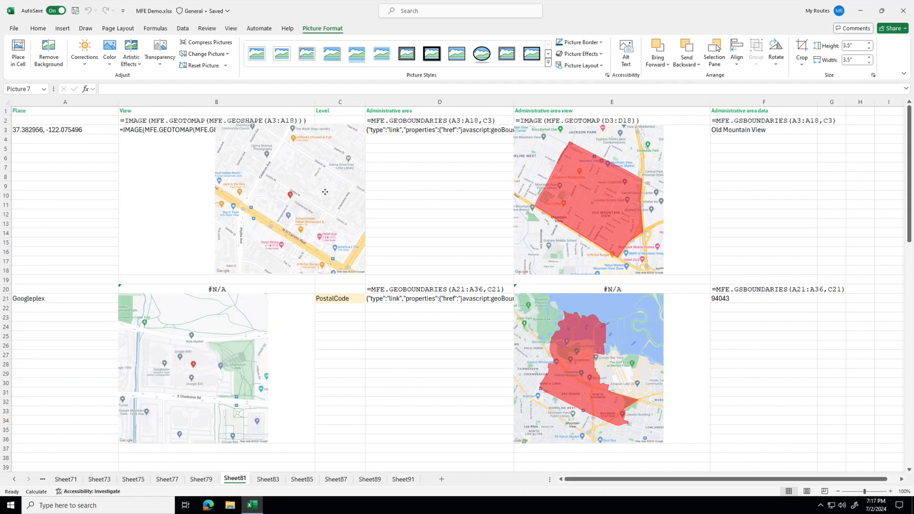
pyautogui.moveTo(173, 339); pyautogui.dragTo(104, 345)
pyautogui.moveTo(562, 200); pyautogui.dragTo(615, 198)
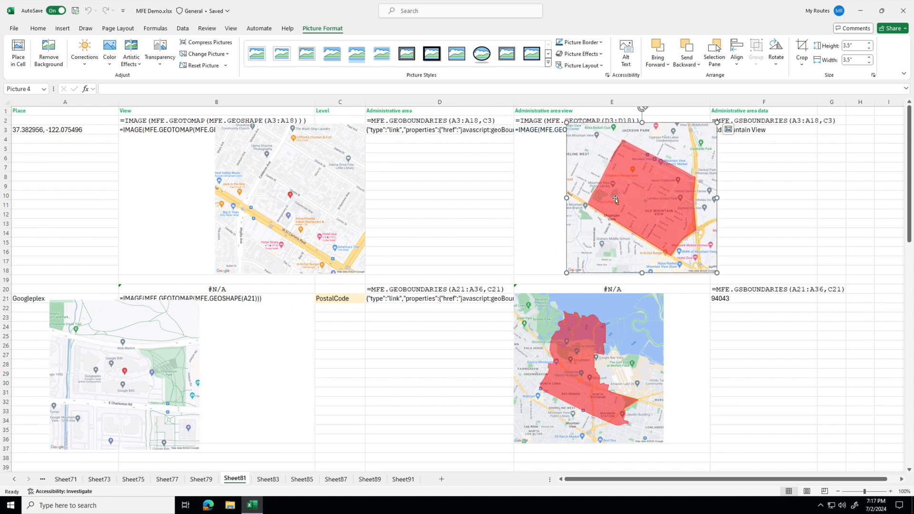
pyautogui.click(743, 148)
# Download the place photo for Googleplex in cell A21 and dismiss the downloads list.
pyautogui.click(26, 298)
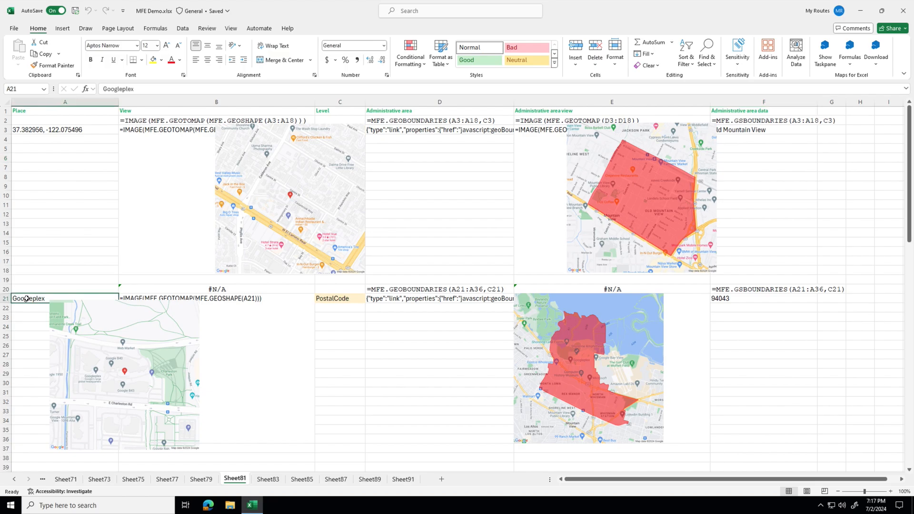
pyautogui.click(876, 54)
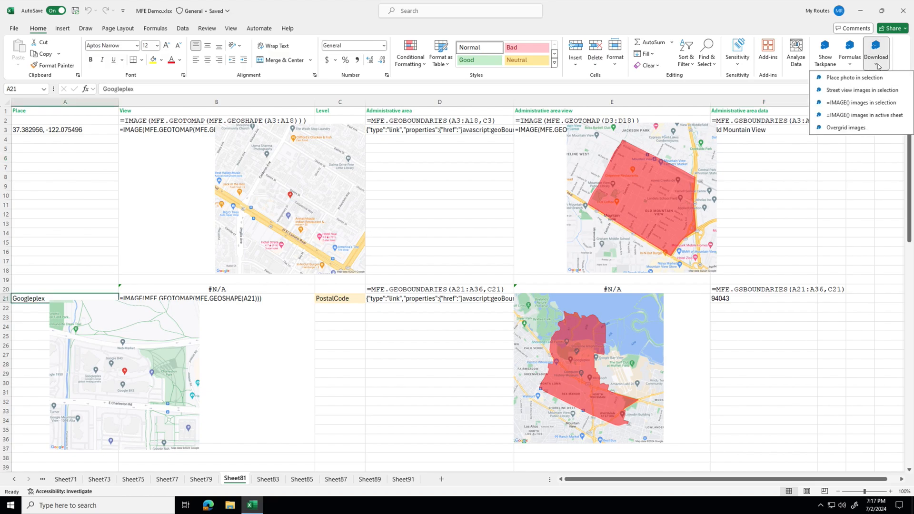
pyautogui.click(866, 78)
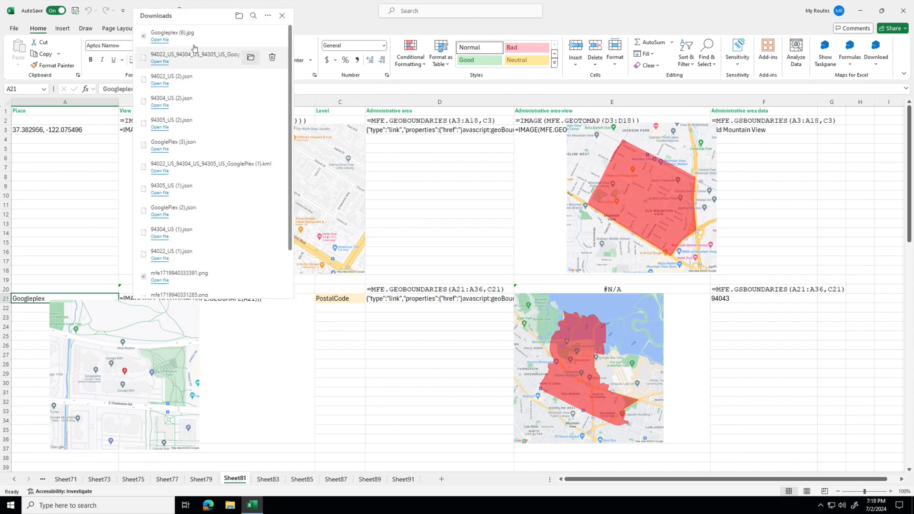
pyautogui.click(282, 16)
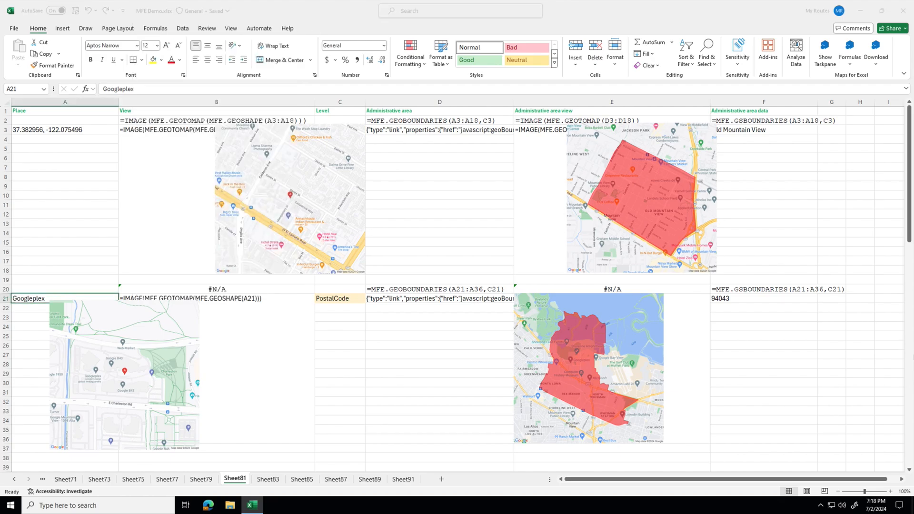